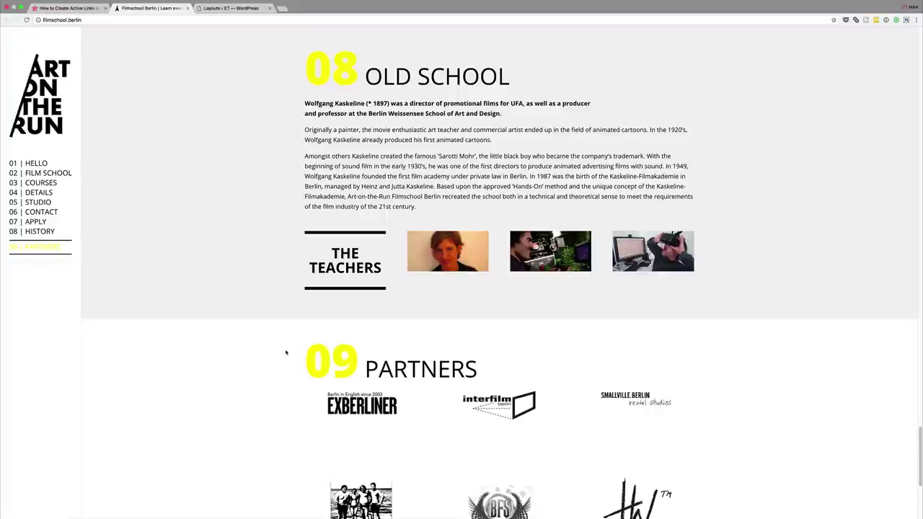
Switch to the WordPress admin and search for the plugin "Page Scroll to ID" to add it
left_click(231, 8)
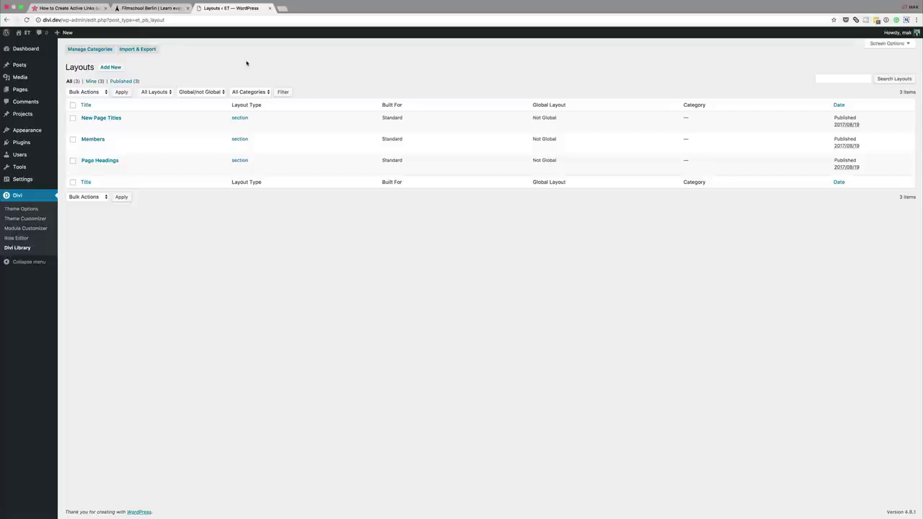
mouse_move(25, 144)
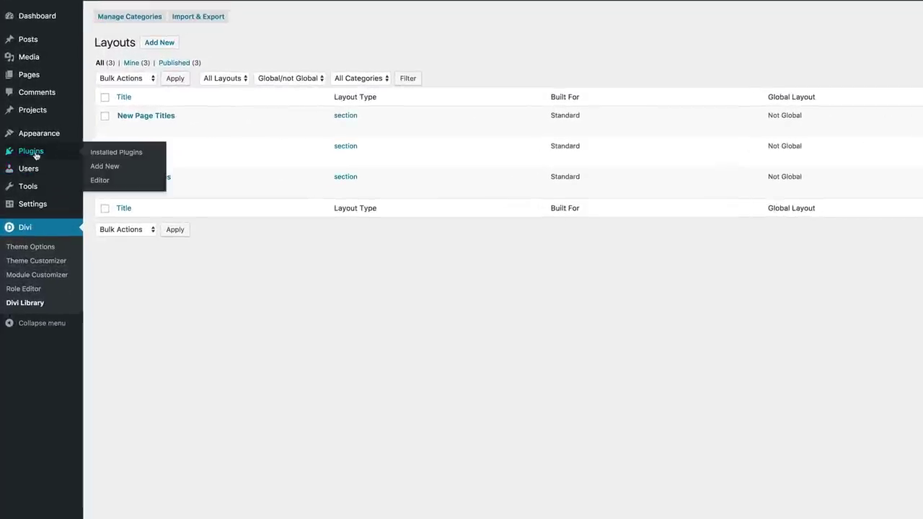
left_click(113, 167)
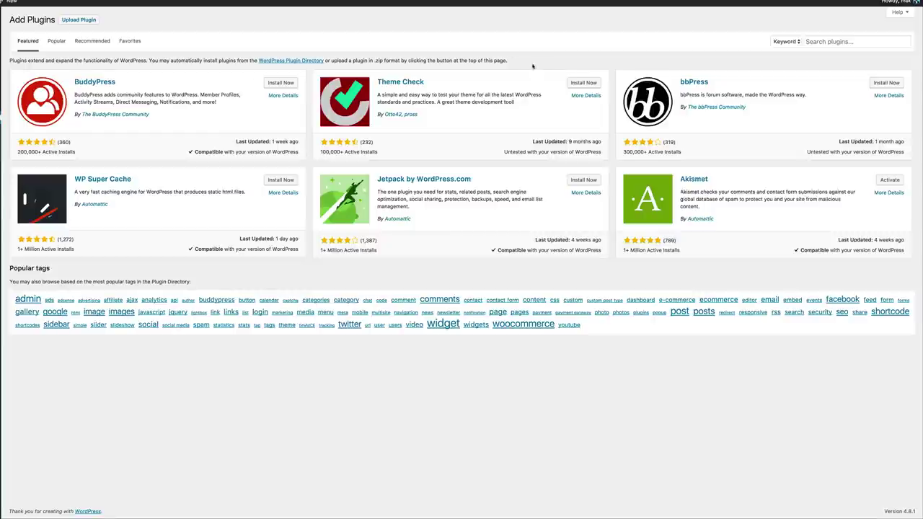
left_click(837, 41)
type("Page Scroll to ID")
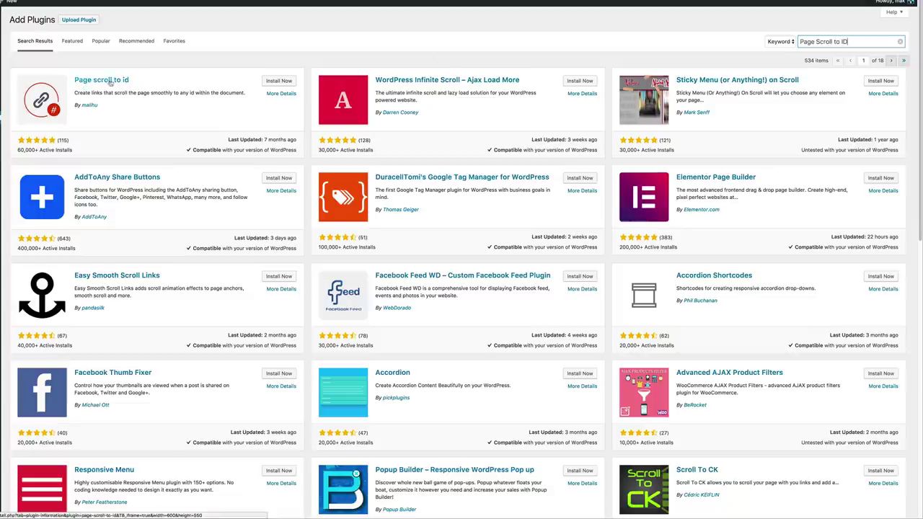
Install and activate the Page scroll to id plugin, and close the Filmschool Berlin example site
left_click(277, 81)
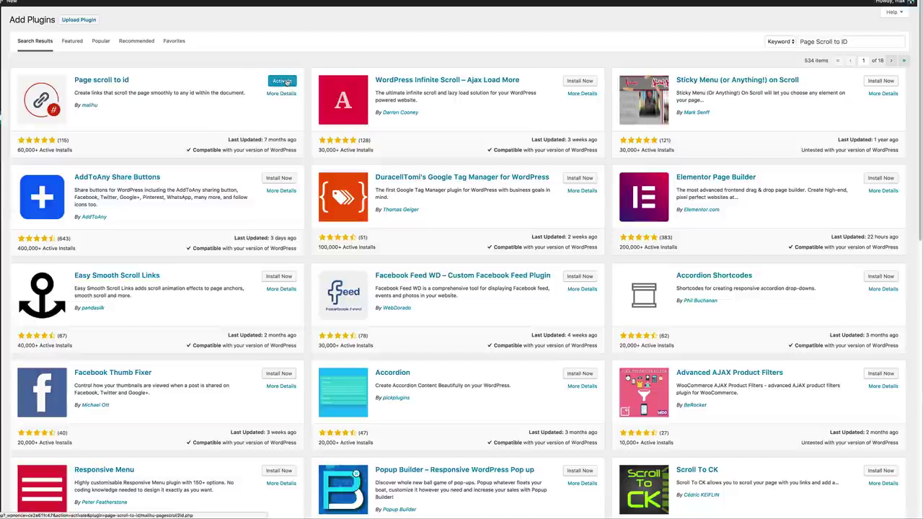
left_click(284, 81)
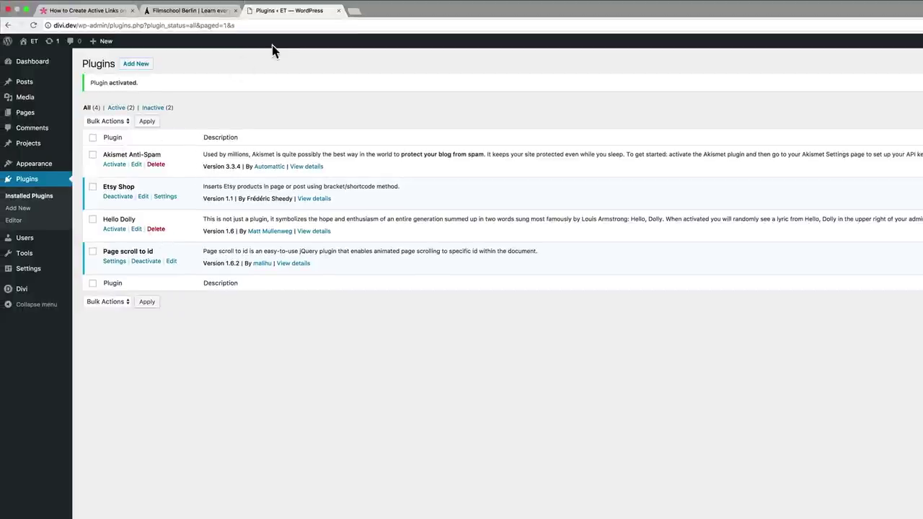
left_click(235, 10)
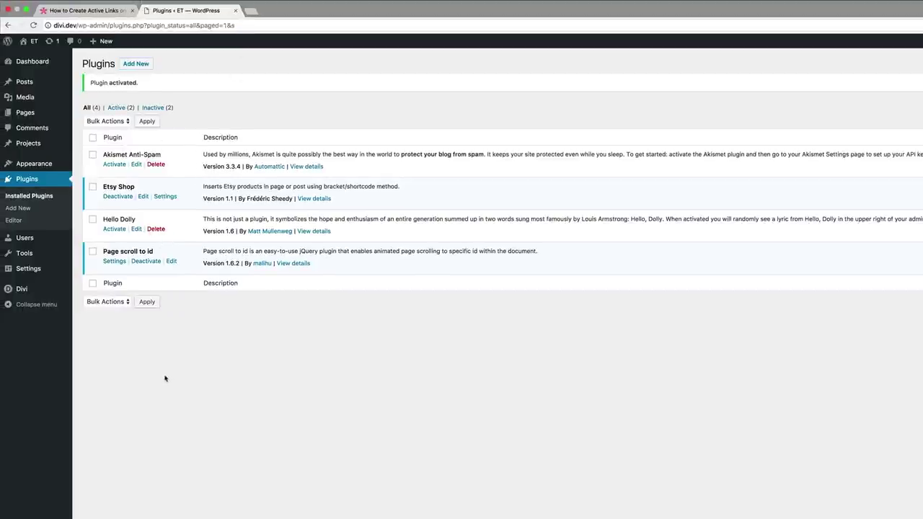
Enable vertical navigation in the Divi theme's header format, publish the change and leave the Theme Customizer
mouse_move(54, 292)
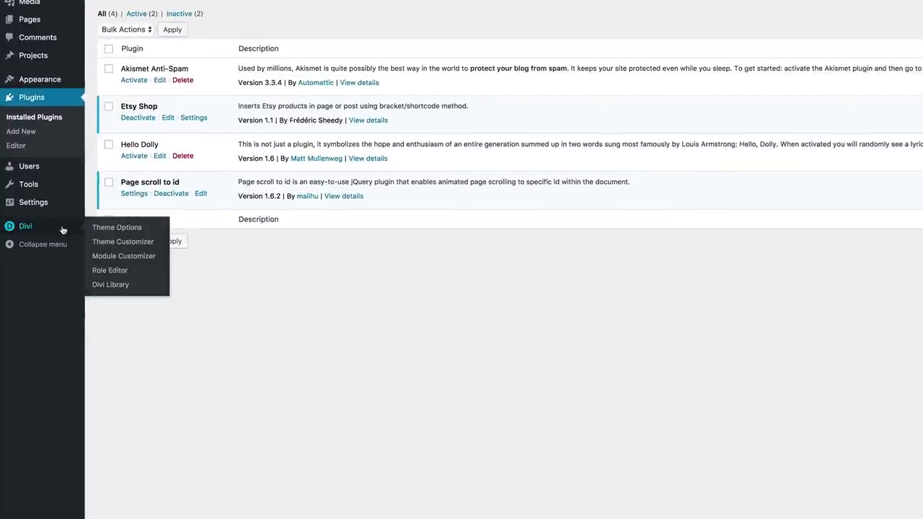
left_click(127, 242)
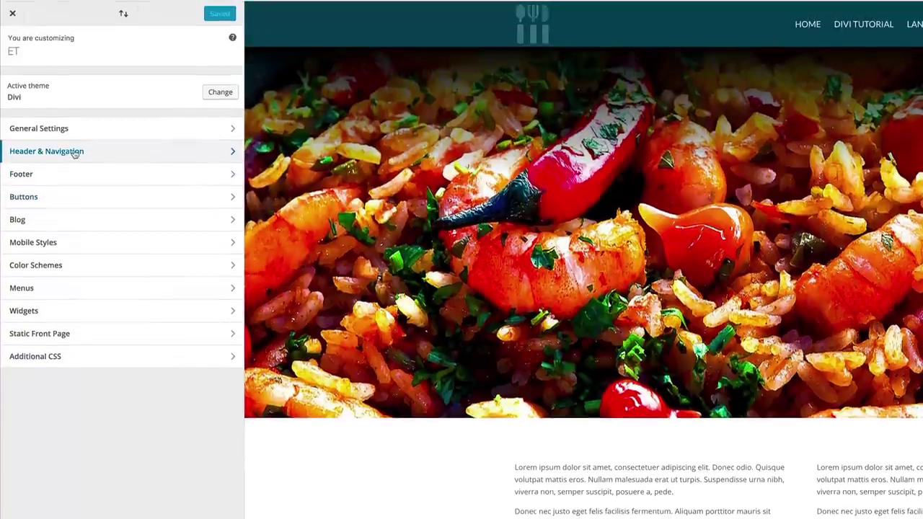
left_click(74, 154)
left_click(57, 83)
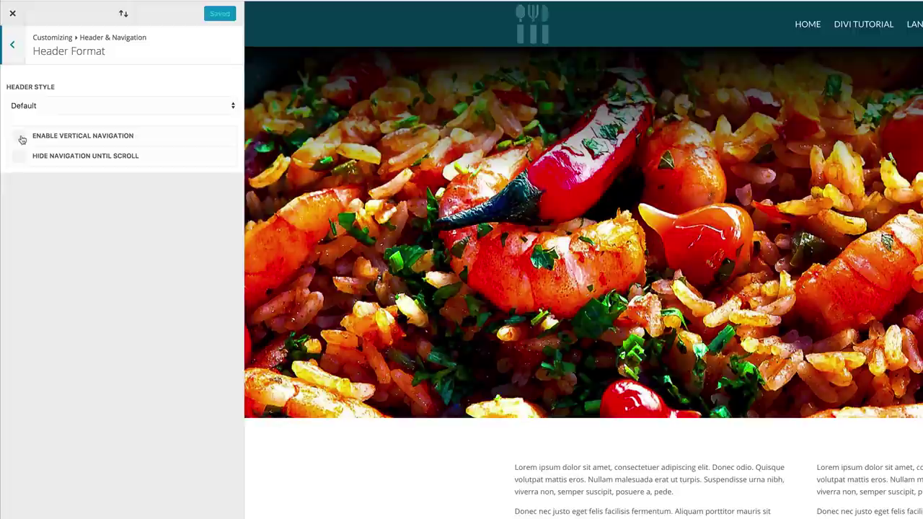
left_click(20, 137)
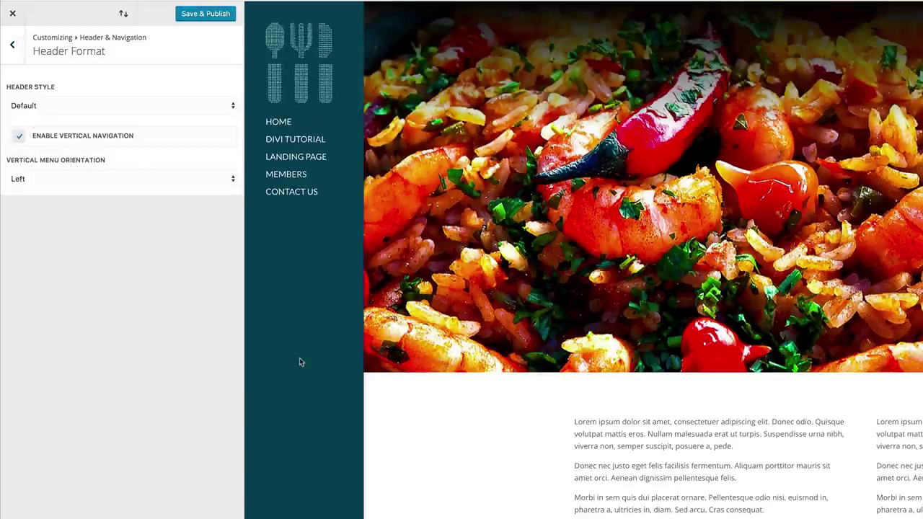
left_click(211, 14)
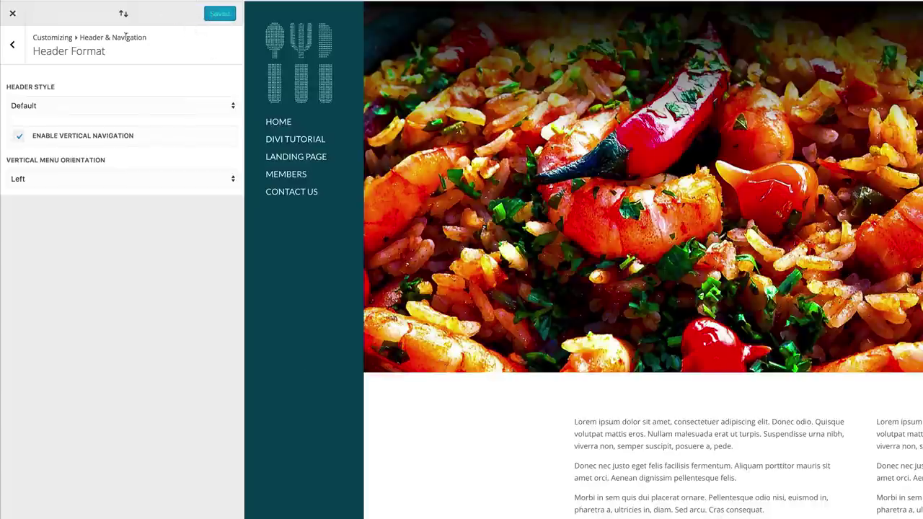
left_click(12, 14)
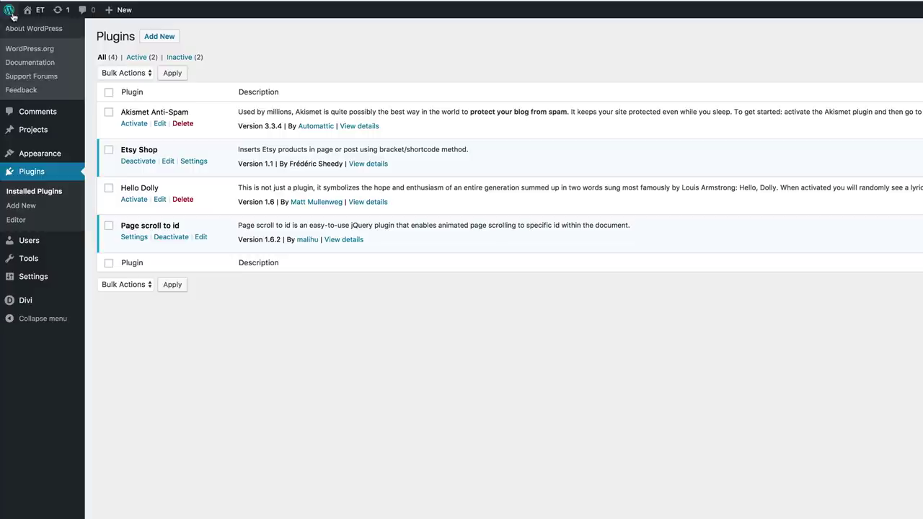
Open the Divi Theme Options and look over the general settings, such as the logo and fixed navigation bar
mouse_move(35, 305)
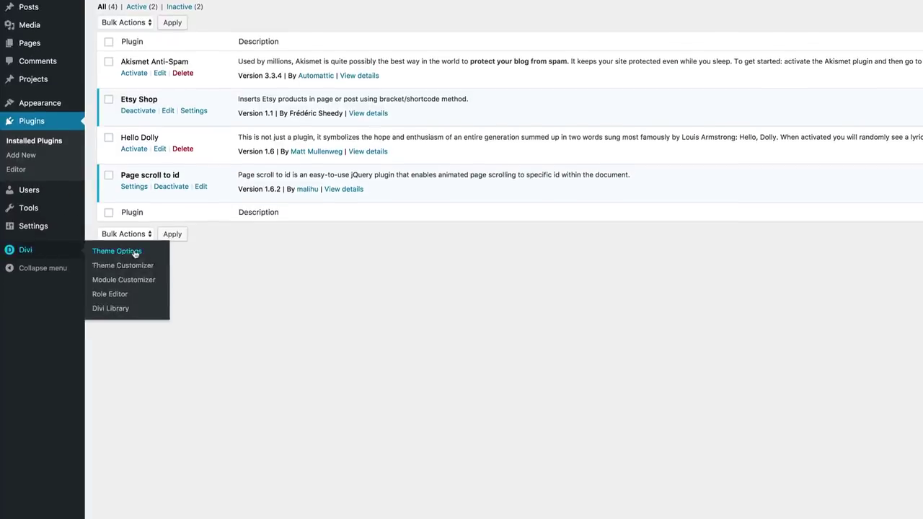
left_click(134, 254)
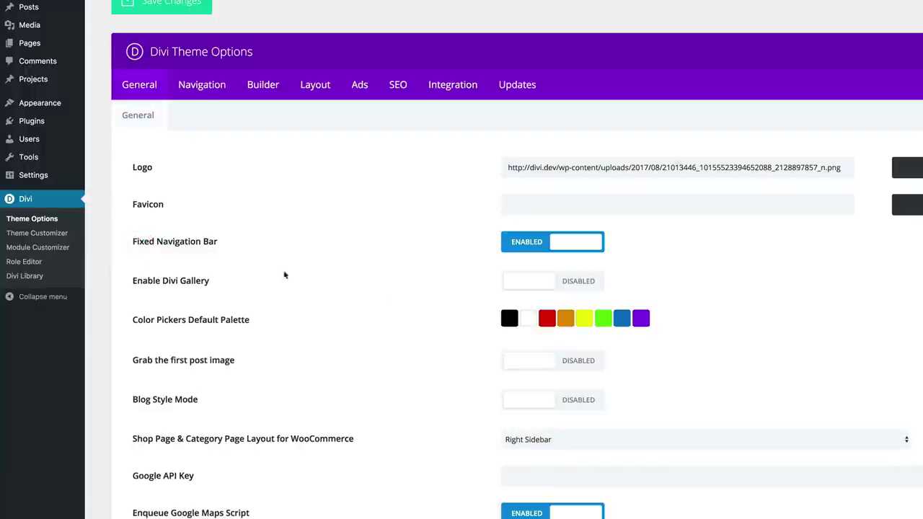
scroll(411, 300, "down", 1)
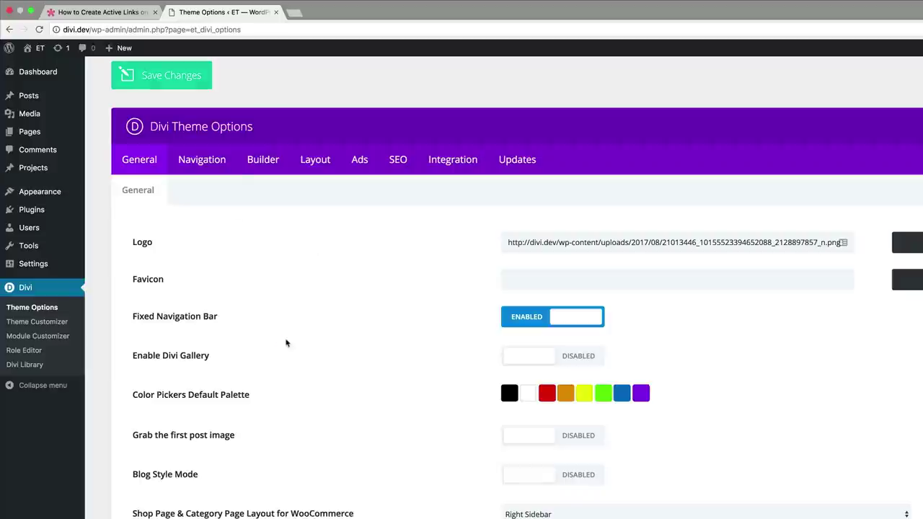
Open the Page scroll to id plugin's settings and set the scroll duration to 200 milliseconds
mouse_move(34, 213)
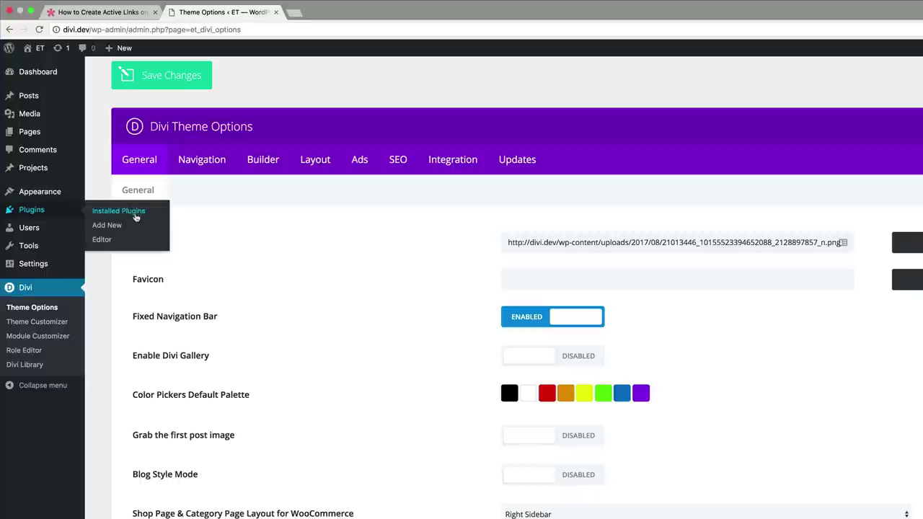
left_click(132, 212)
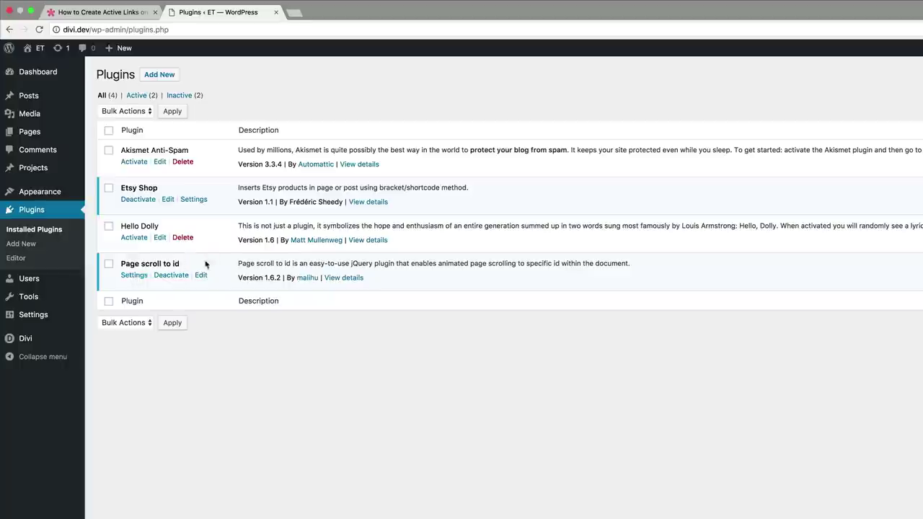
left_click(134, 275)
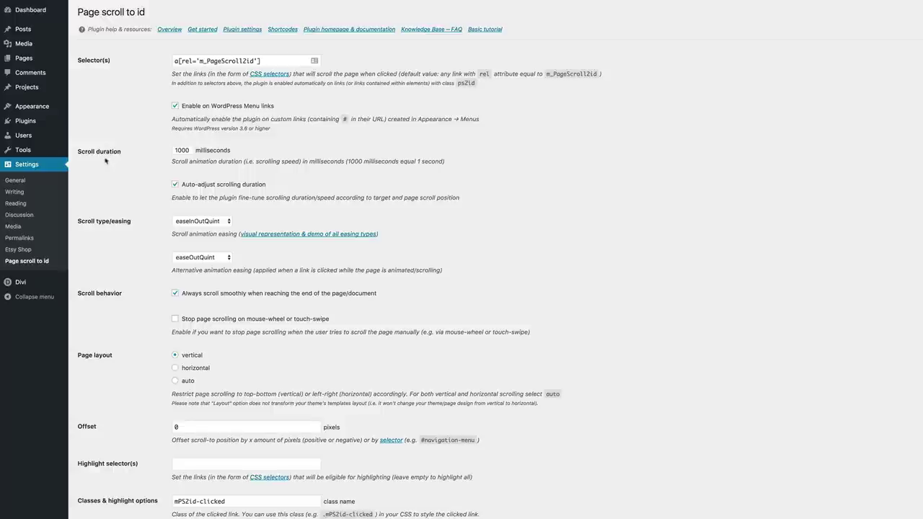
double_click(178, 150)
type("200")
Set the alternative animation easing to linear and enable stopping page scrolling on mouse-wheel or touch-swipe
scroll(201, 161, "down", 1)
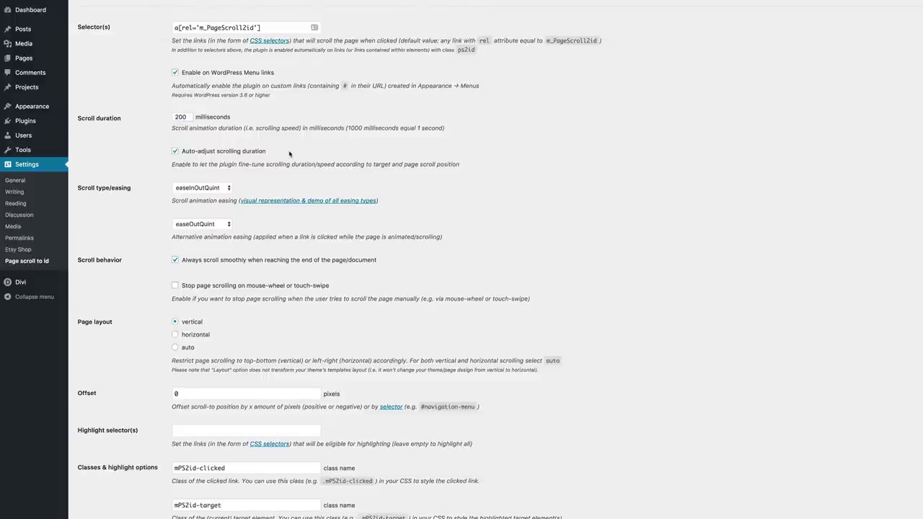
scroll(148, 180, "down", 4)
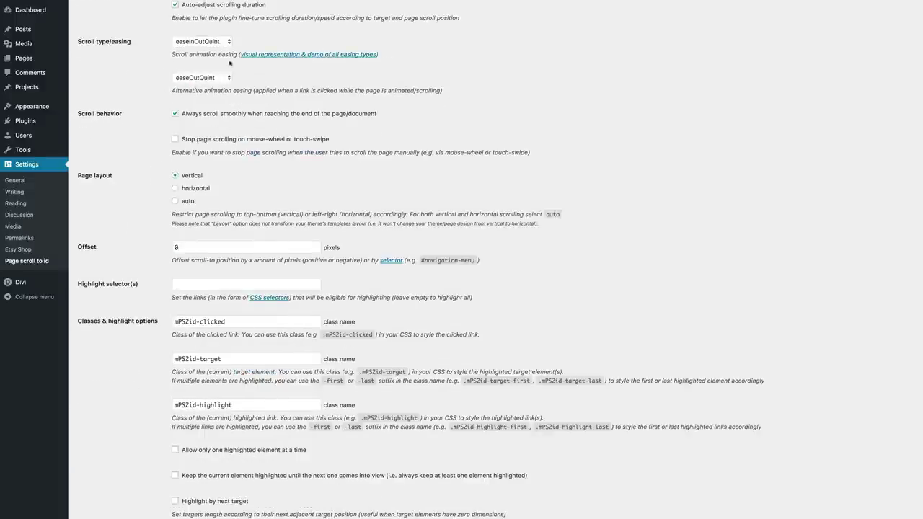
left_click(204, 77)
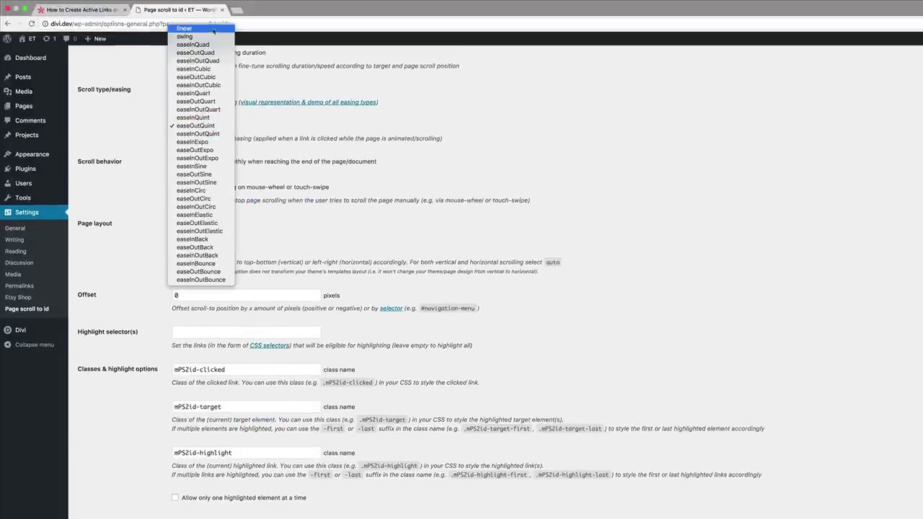
left_click(214, 29)
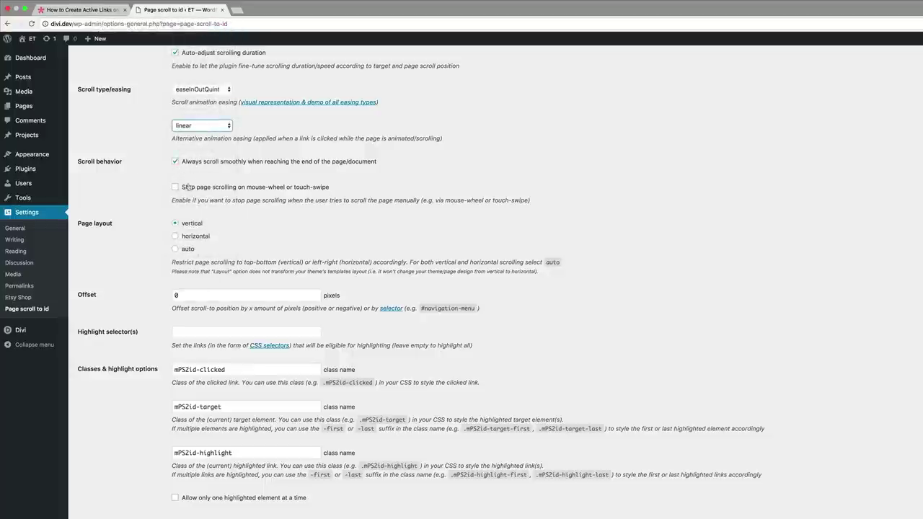
scroll(147, 195, "down", 1)
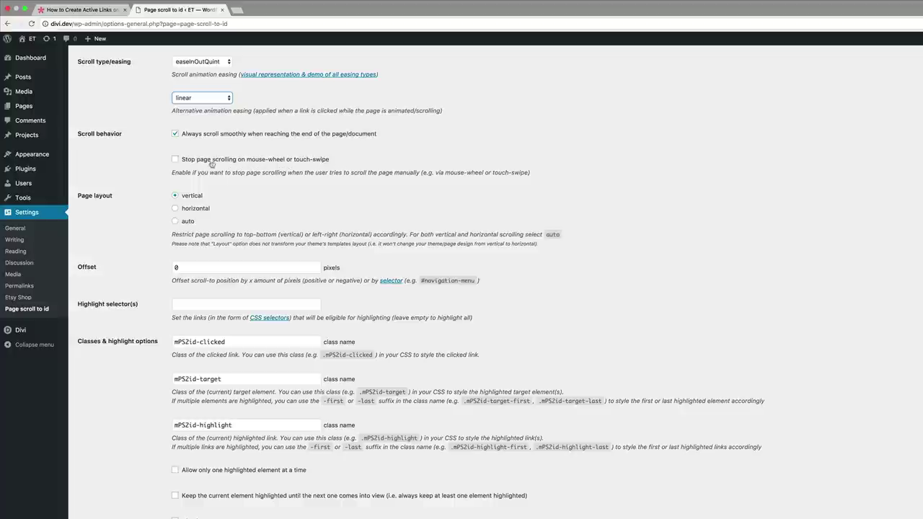
left_click(175, 160)
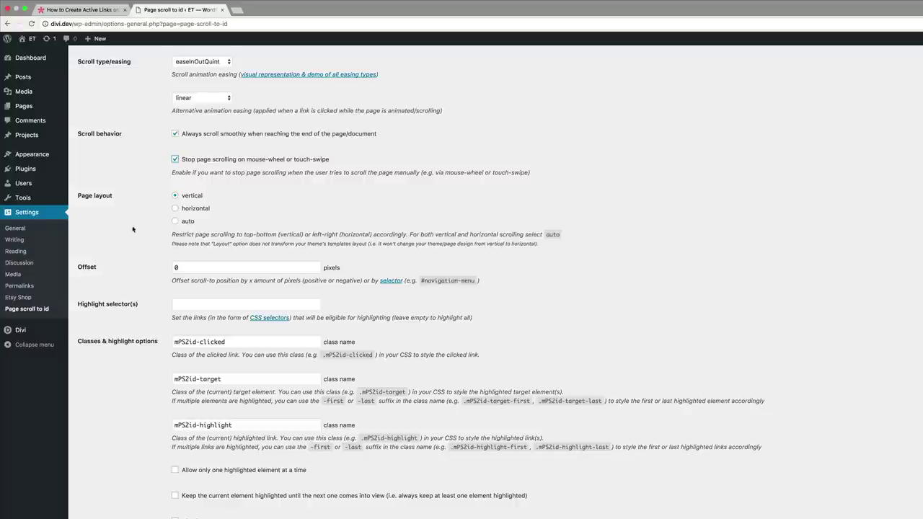
Enable the highlight options for only one highlighted element, keeping the current element highlighted, and highlighting by next target
scroll(131, 162, "down", 2)
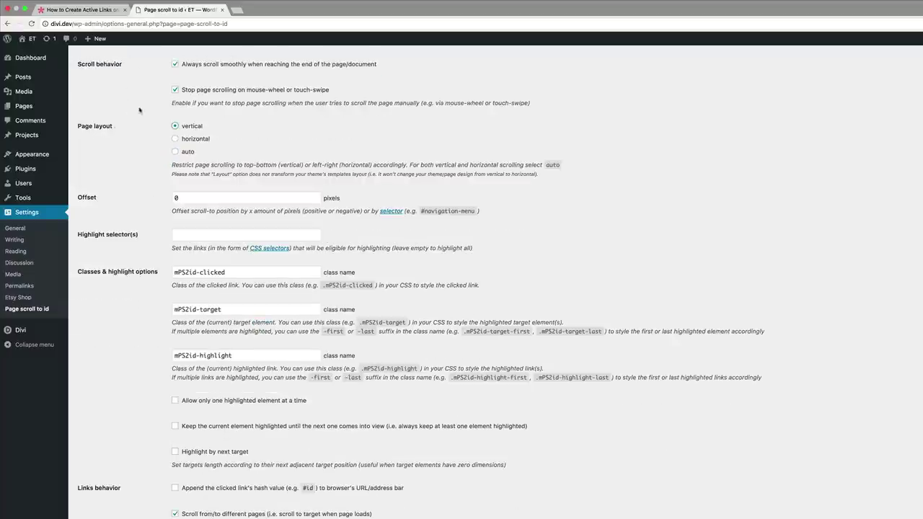
scroll(144, 133, "down", 1)
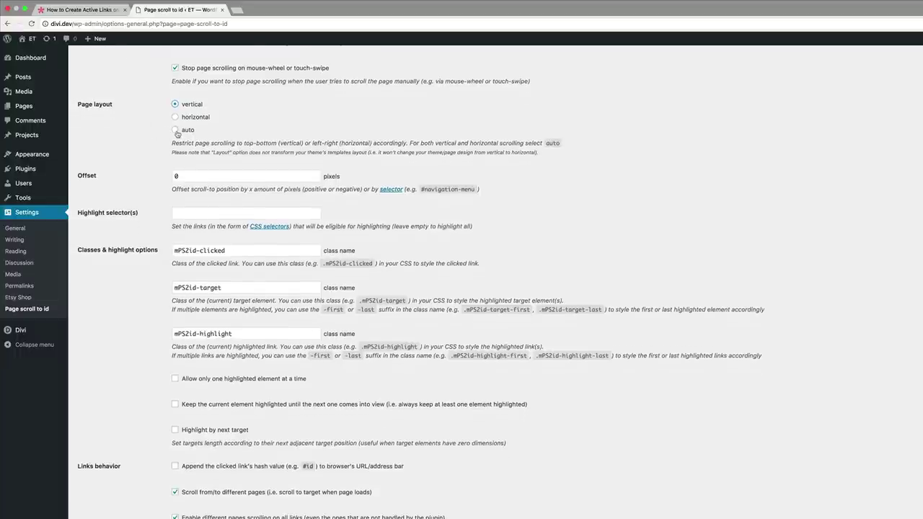
scroll(177, 133, "down", 5)
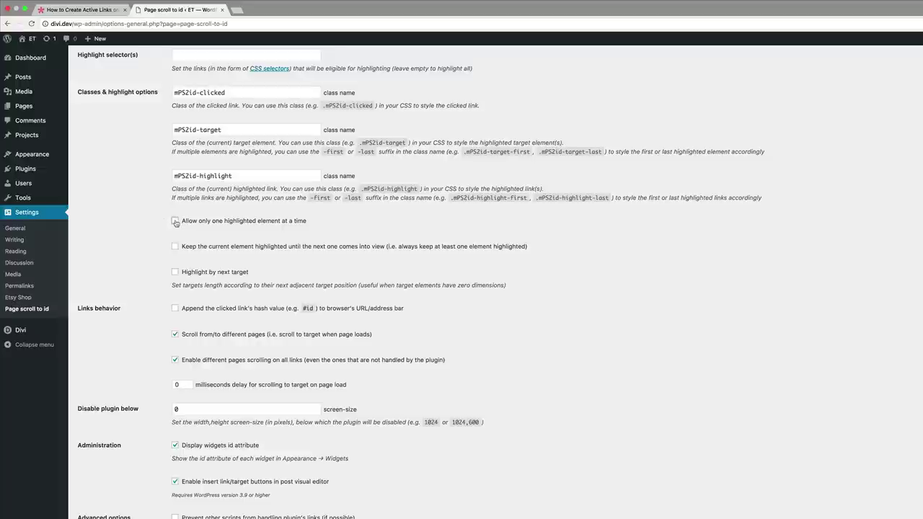
left_click(176, 222)
scroll(147, 208, "down", 1)
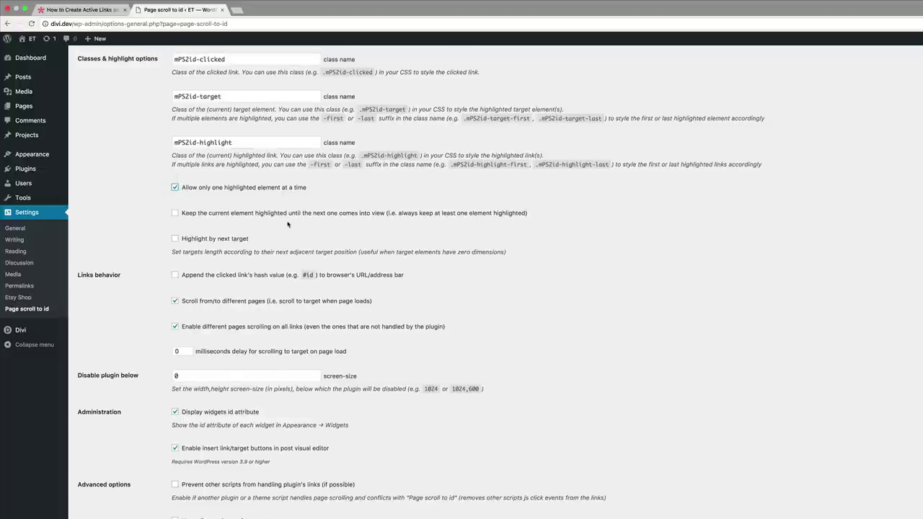
left_click(175, 213)
scroll(177, 215, "down", 1)
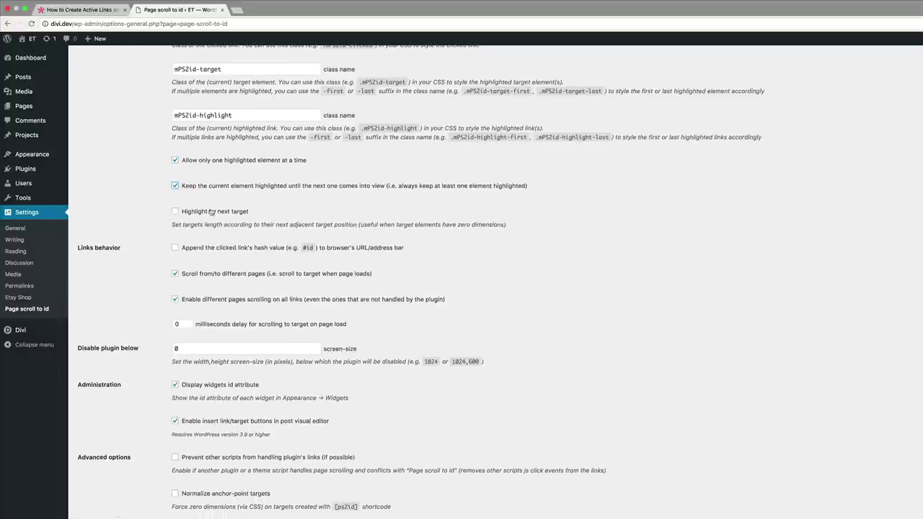
left_click(176, 212)
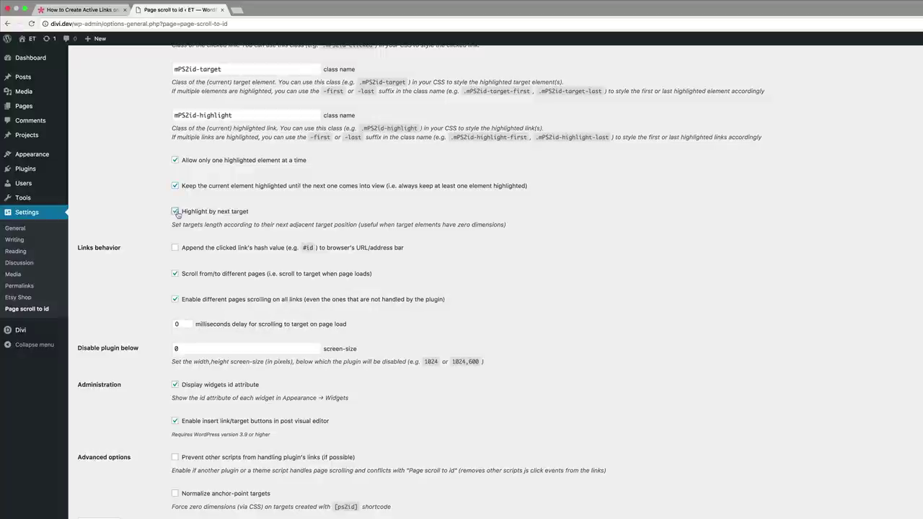
Enable appending the clicked link's hash value to the URL and normalizing anchor-point targets, and save the plugin settings
scroll(168, 246, "down", 1)
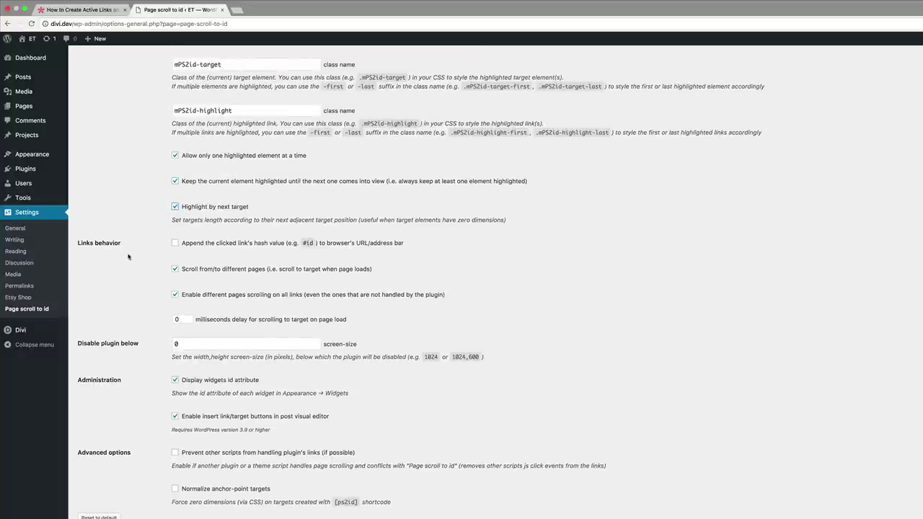
left_click(176, 244)
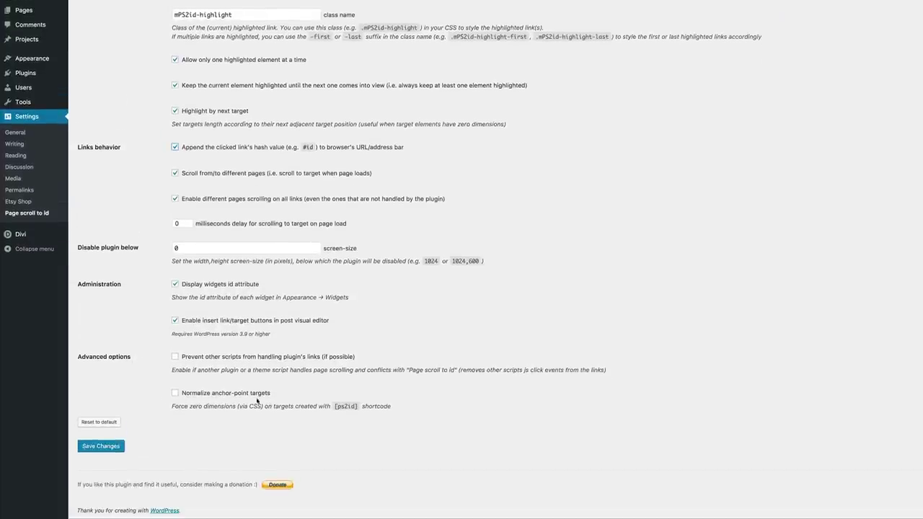
left_click(175, 394)
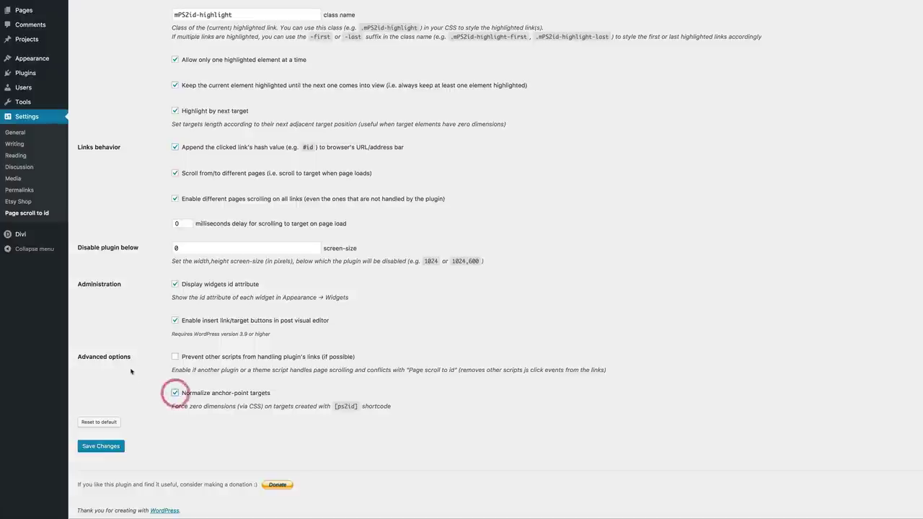
left_click(101, 446)
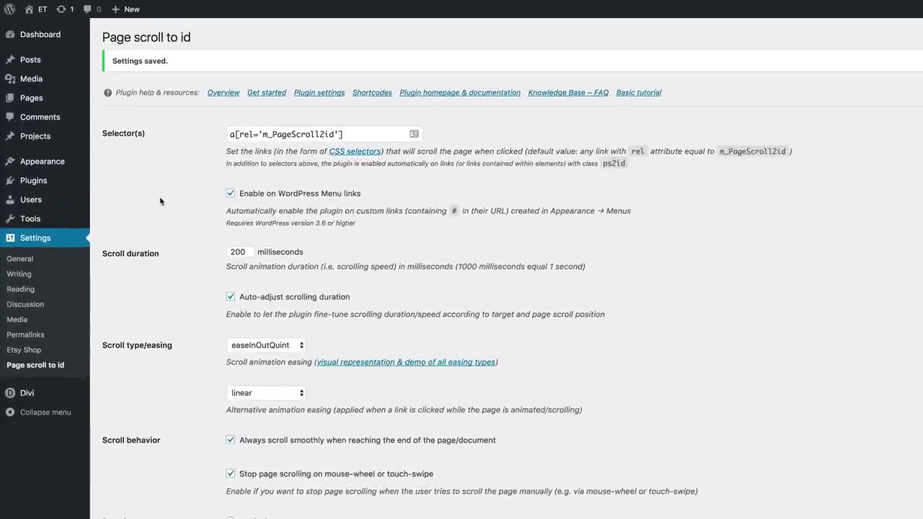
Create a new page titled "One Page" and open it in the Visual Builder
mouse_move(40, 101)
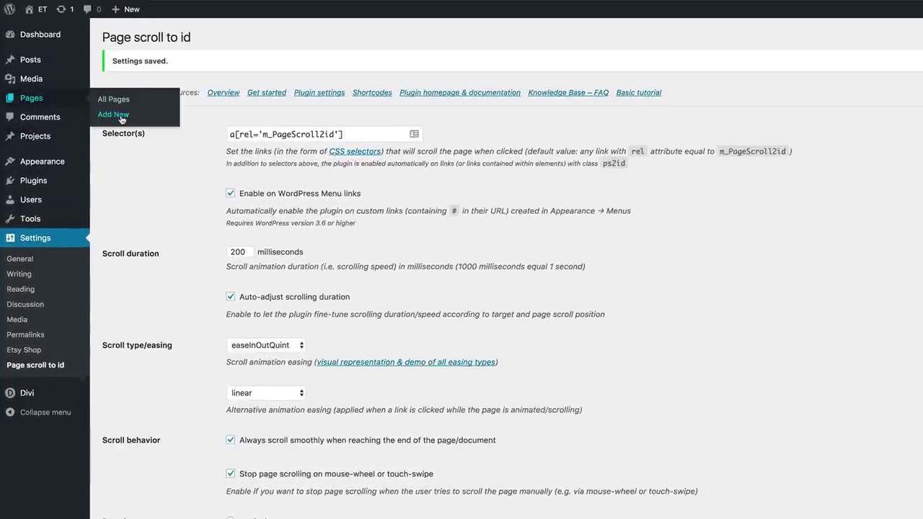
left_click(114, 114)
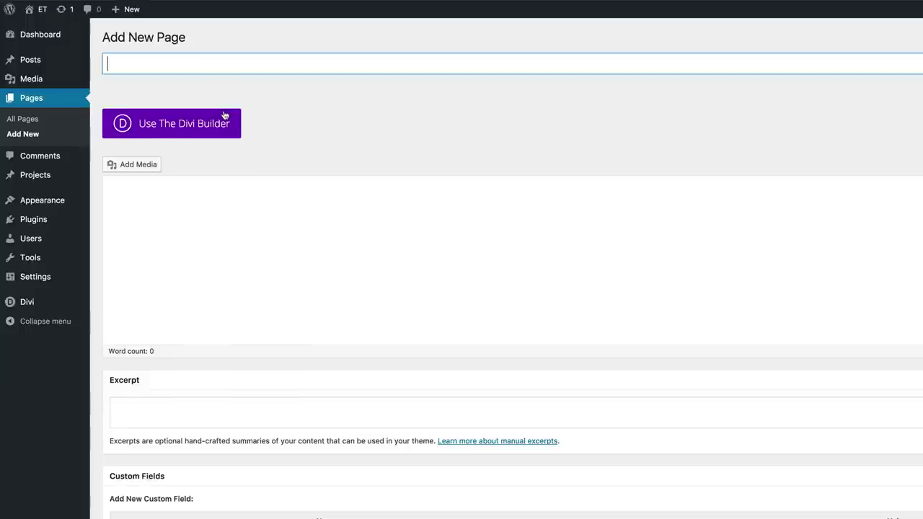
left_click(215, 60)
type("O")
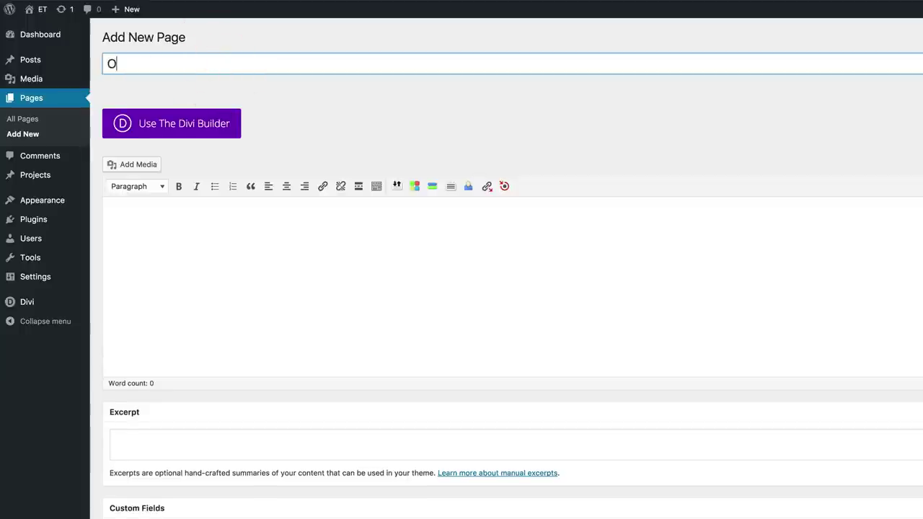
type("ne Page")
left_click(190, 125)
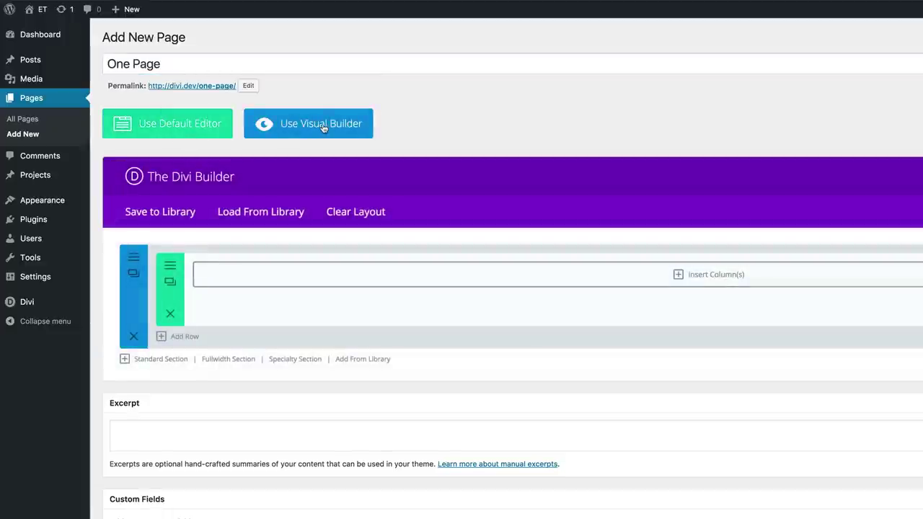
left_click(323, 127)
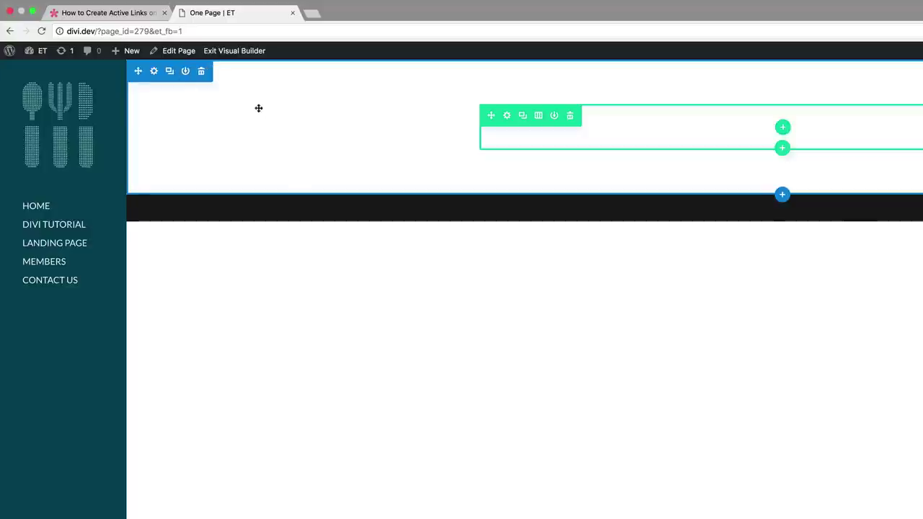
Duplicate the empty section until the page has five sections
left_click(169, 71)
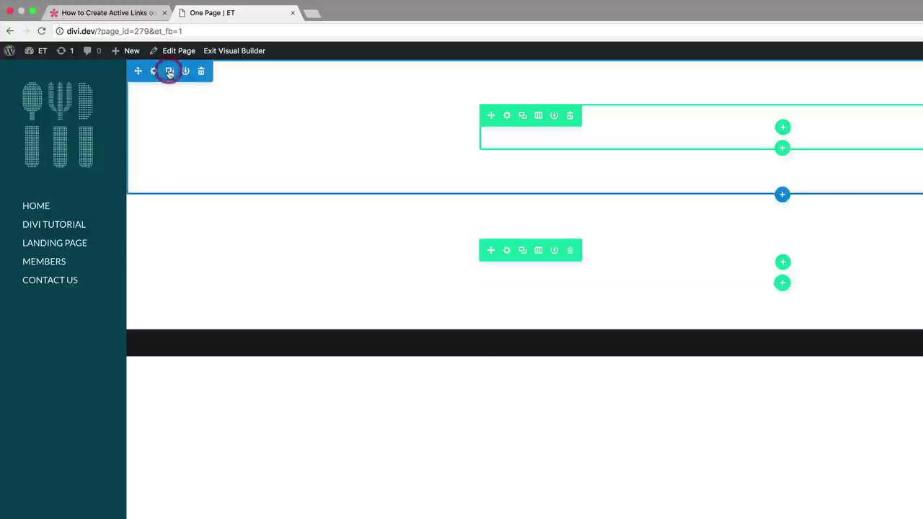
left_click(169, 71)
left_click(169, 72)
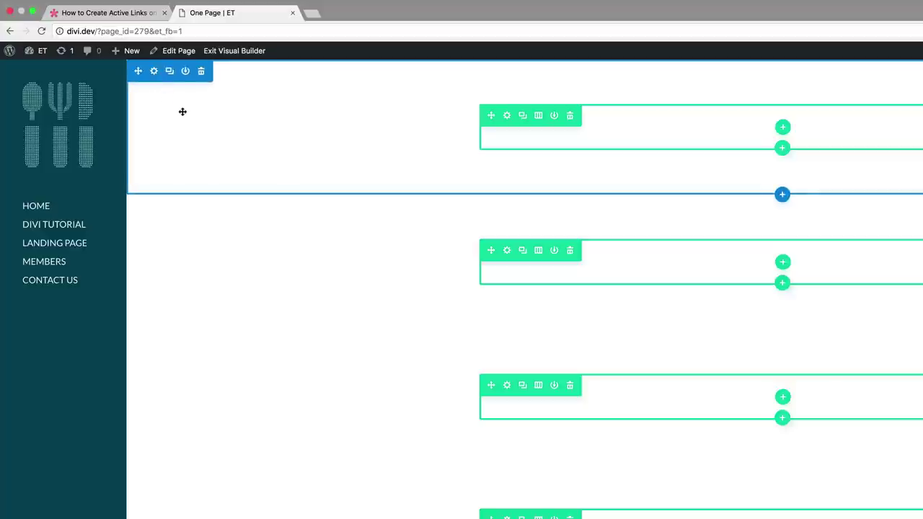
Set the first section's background colour to the preset red and save the section settings
left_click(155, 72)
left_click(60, 158)
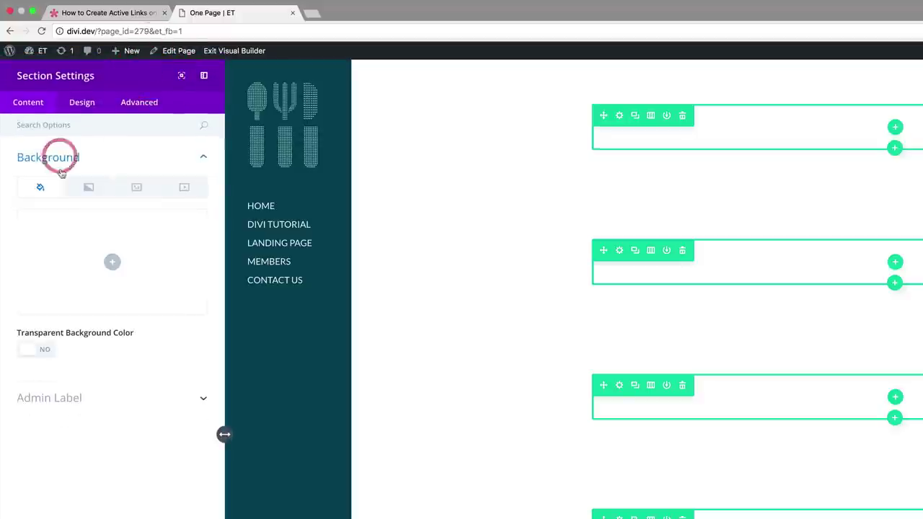
left_click(112, 261)
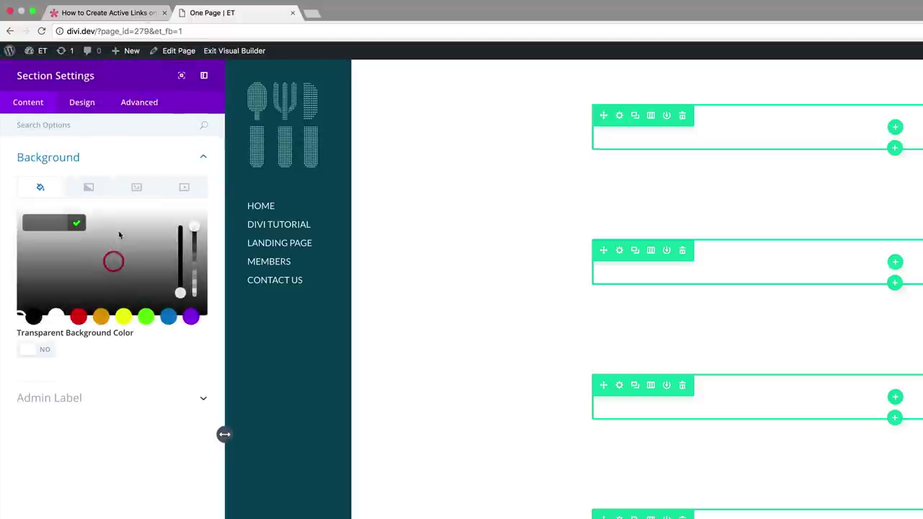
left_click(79, 317)
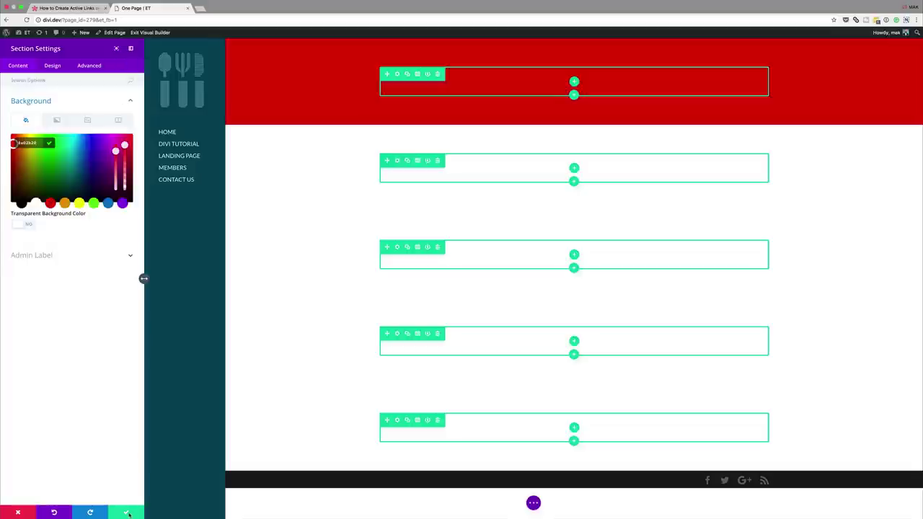
left_click(127, 514)
Set the second section's background colour to the preset orange, save it, and open the third section's background options
left_click(99, 132)
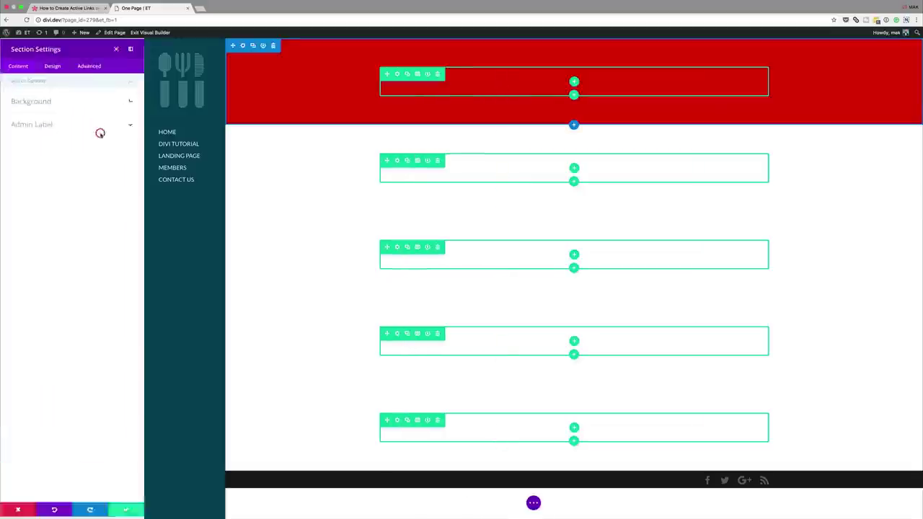
left_click(31, 101)
left_click(44, 159)
left_click(65, 203)
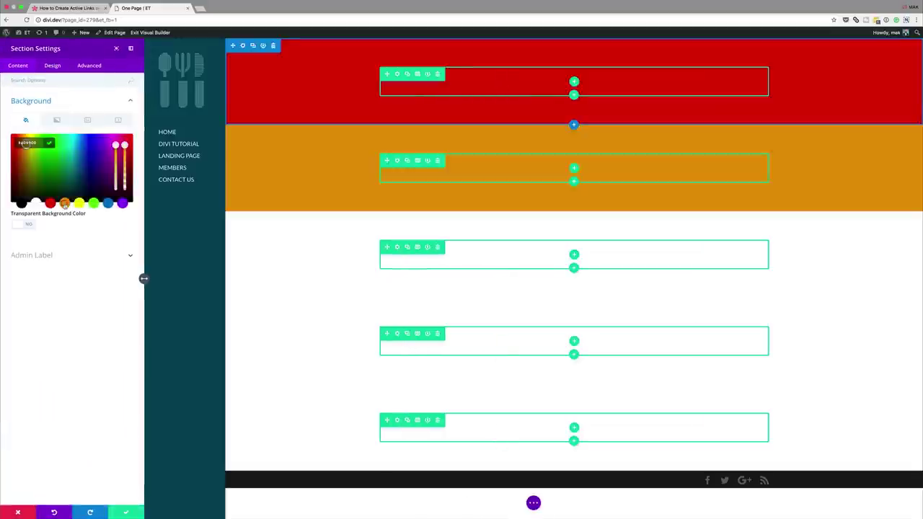
left_click(125, 513)
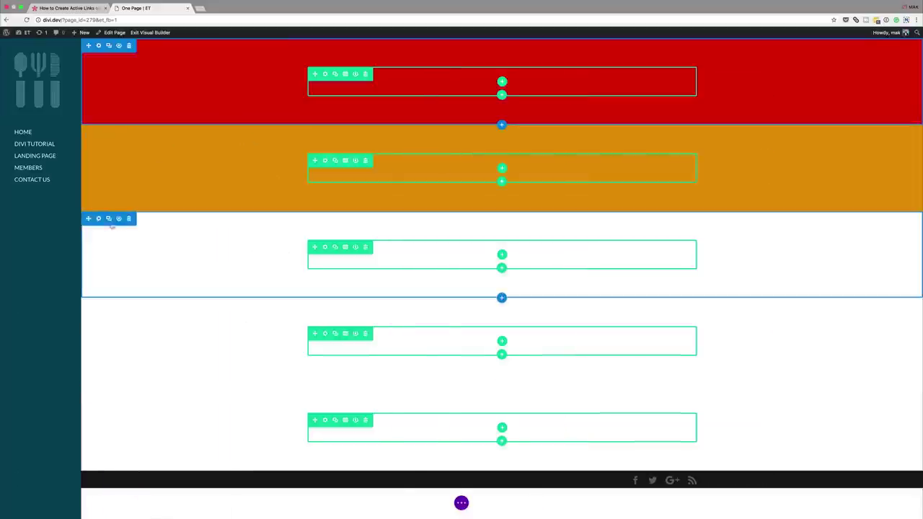
left_click(98, 218)
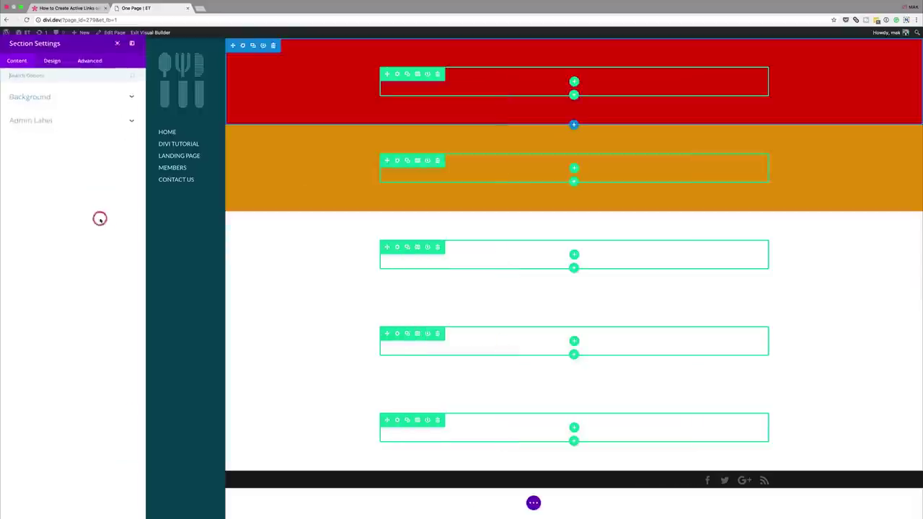
left_click(46, 102)
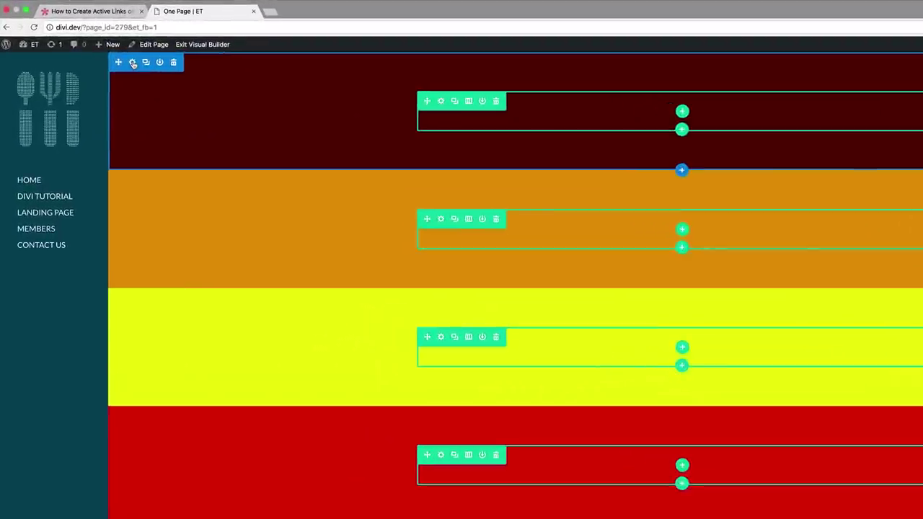
Give the first section the CSS class ps2id and the CSS ID HOME
left_click(133, 63)
left_click(124, 91)
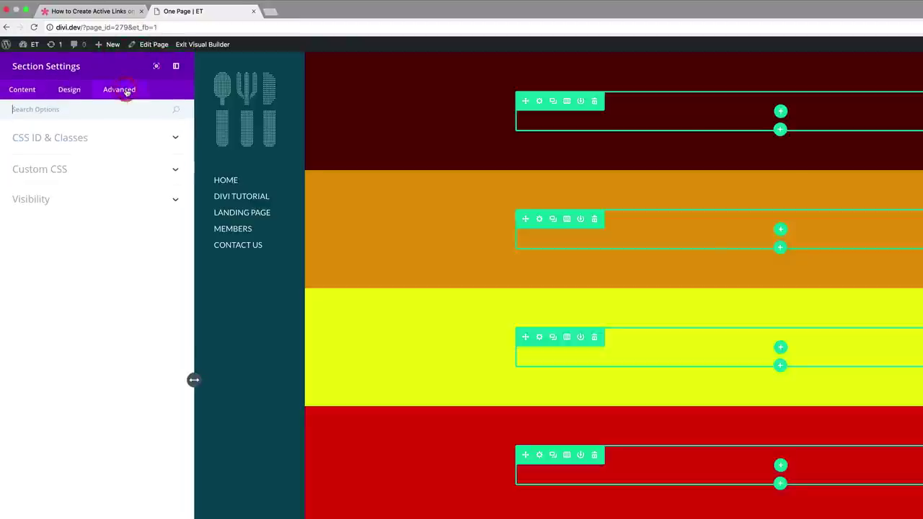
left_click(69, 141)
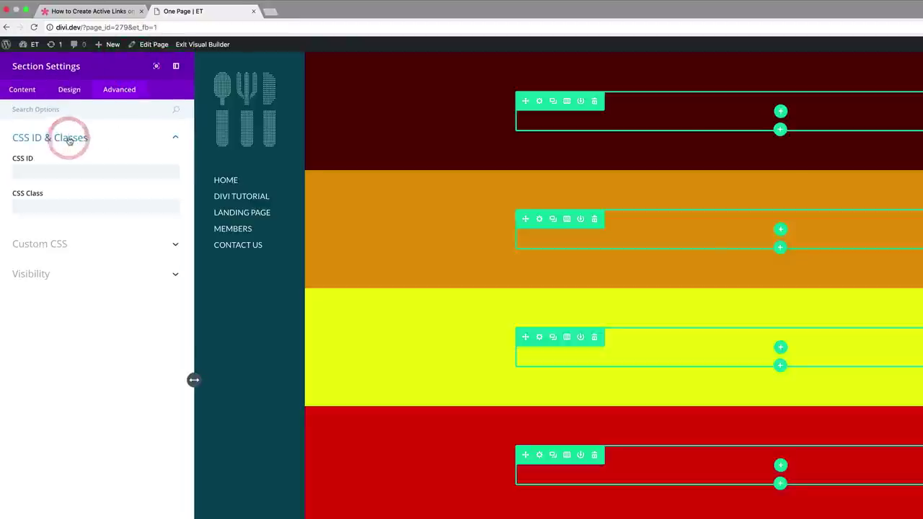
left_click(36, 200)
type("ps2id")
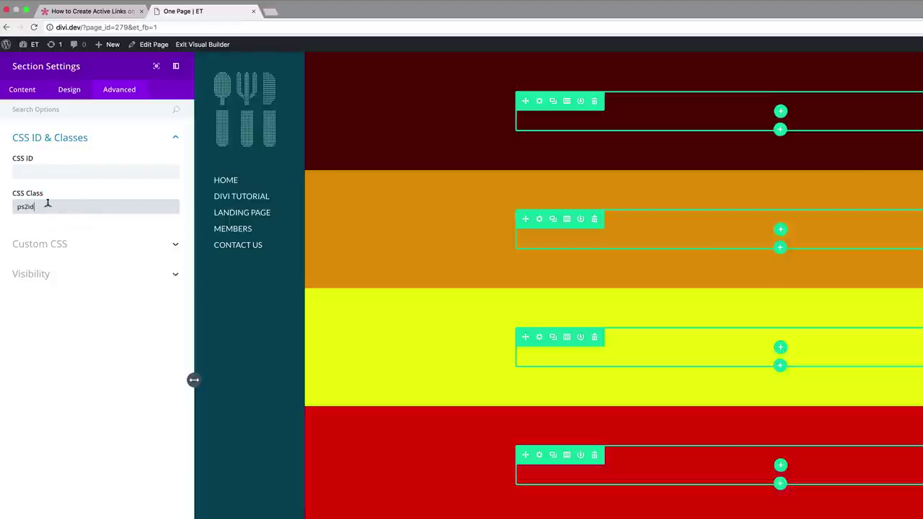
left_click(36, 168)
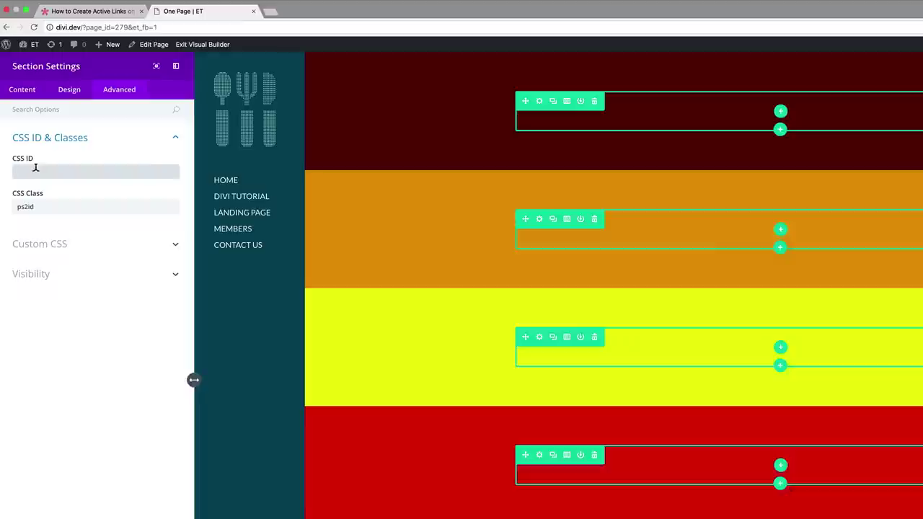
type("HOME")
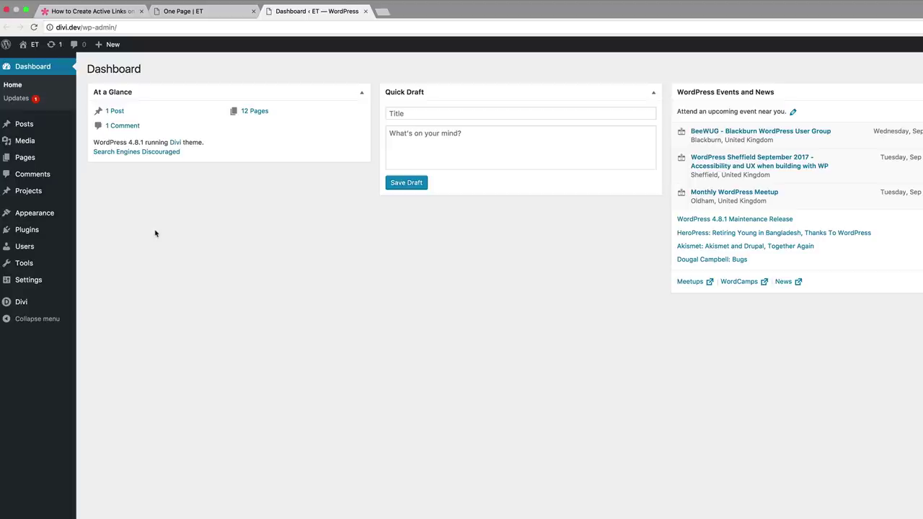
Create a new WordPress navigation menu named "ONE PAGE"
mouse_move(45, 215)
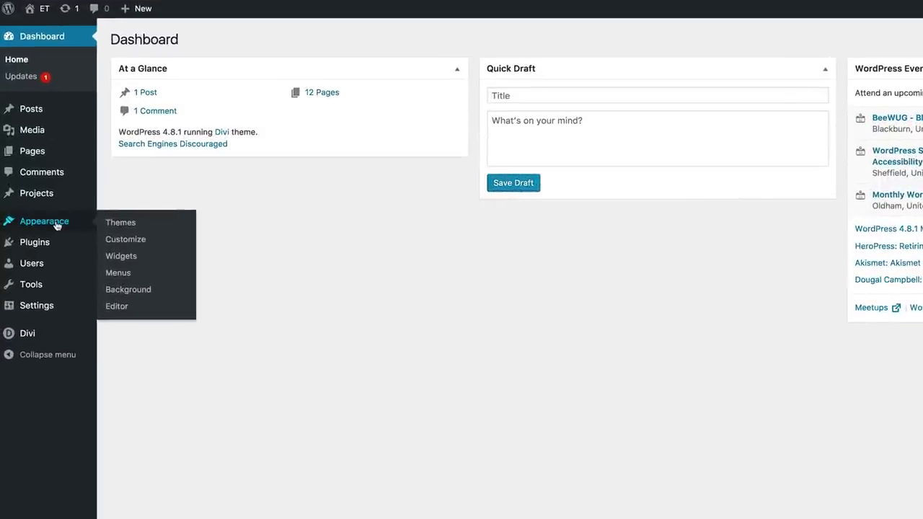
left_click(124, 273)
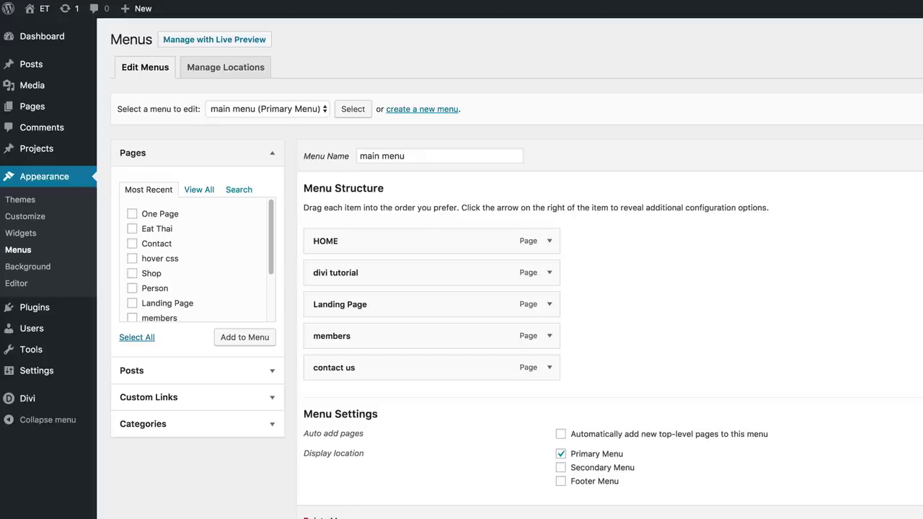
left_click(423, 109)
left_click(431, 153)
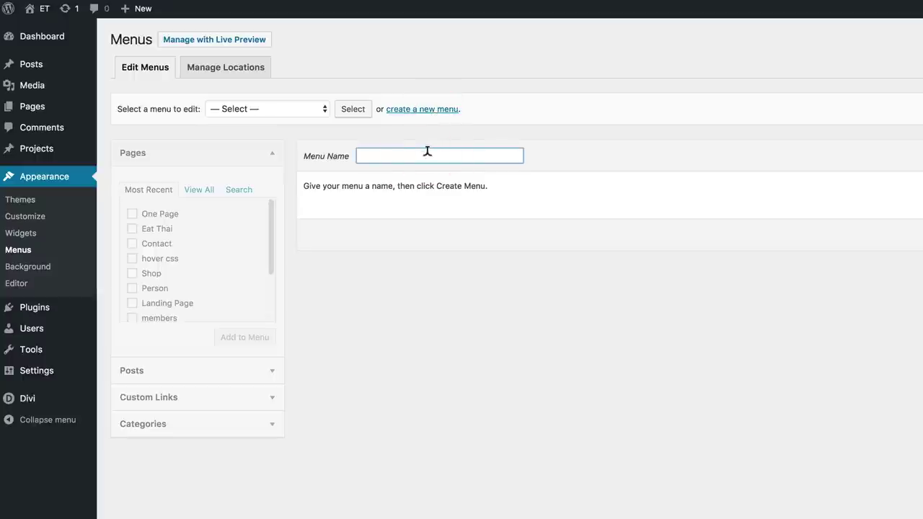
type("ONE PAGE")
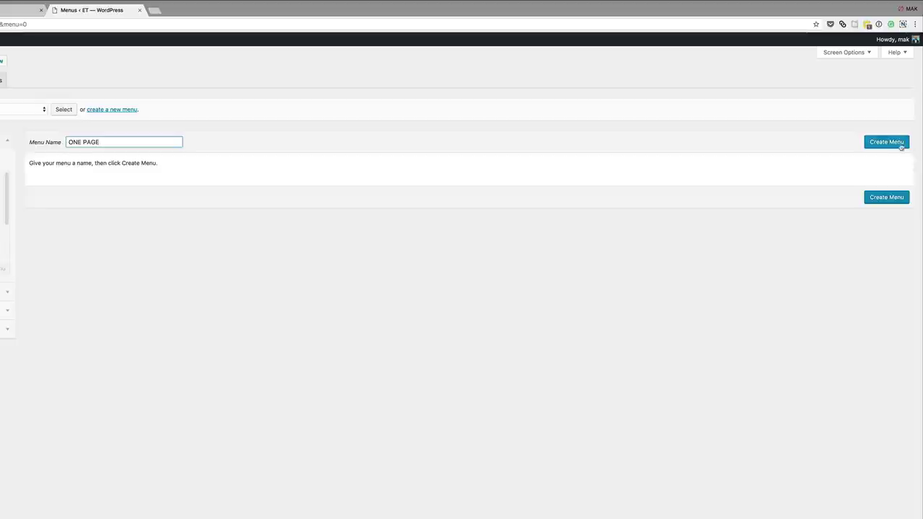
left_click(886, 142)
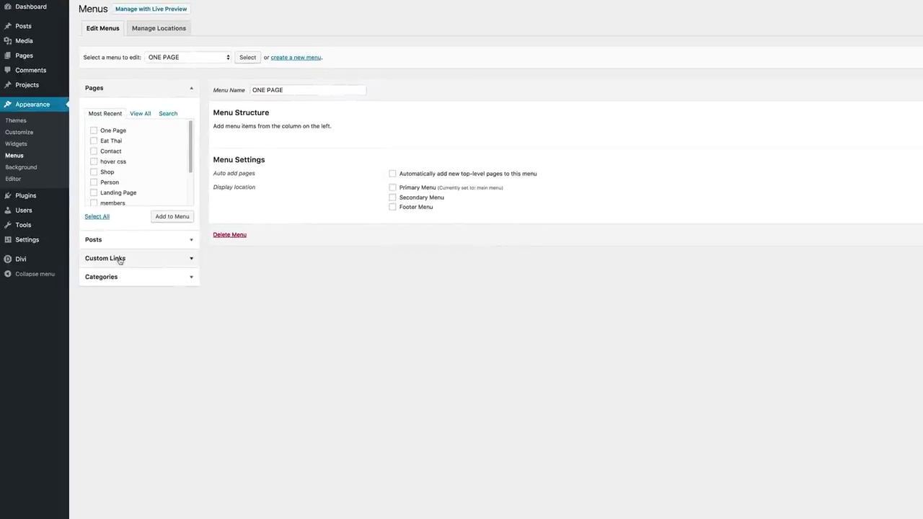
Add a custom link to the menu with URL # and link text HOME
left_click(119, 258)
triple_click(152, 153)
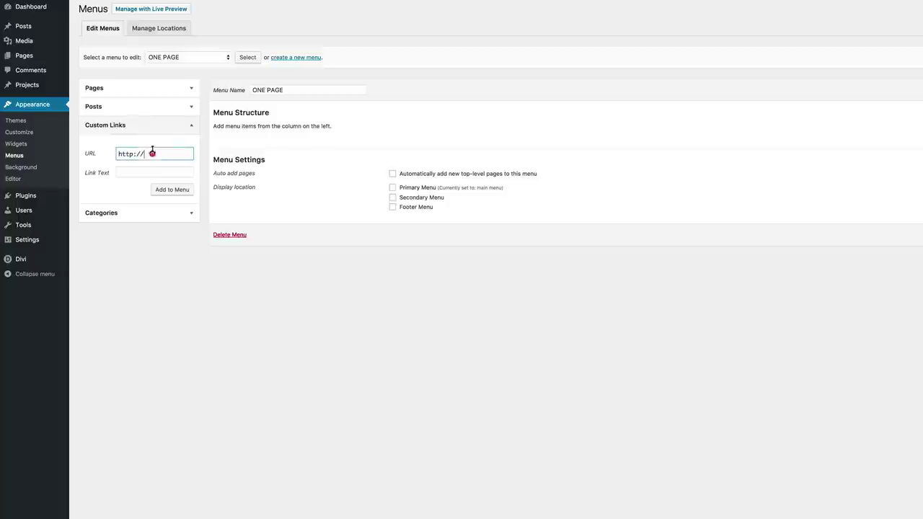
type("#")
left_click(132, 171)
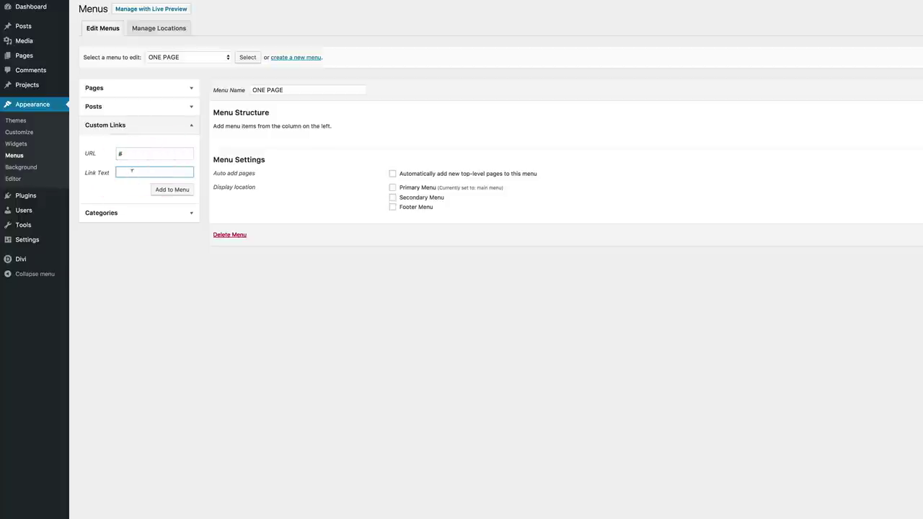
type("HOME")
left_click(172, 189)
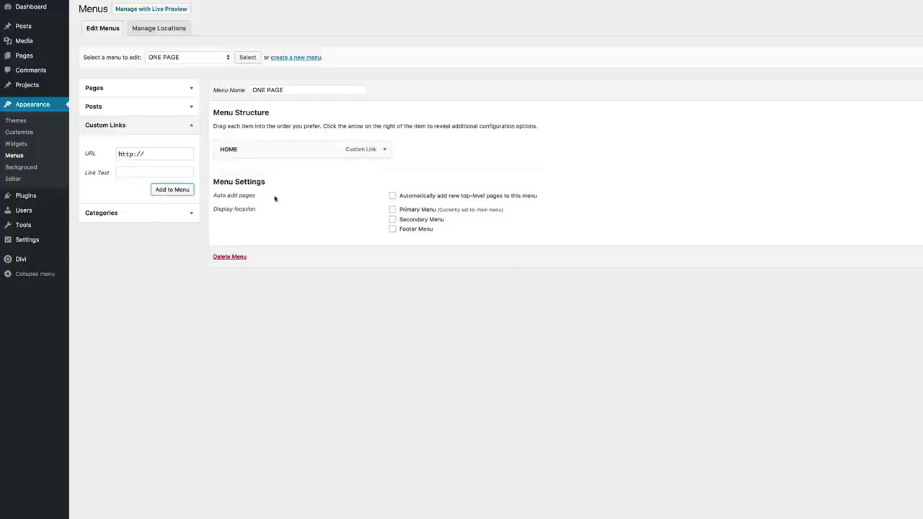
Assign the ONE PAGE menu to the Primary Menu display location and save it
left_click(393, 209)
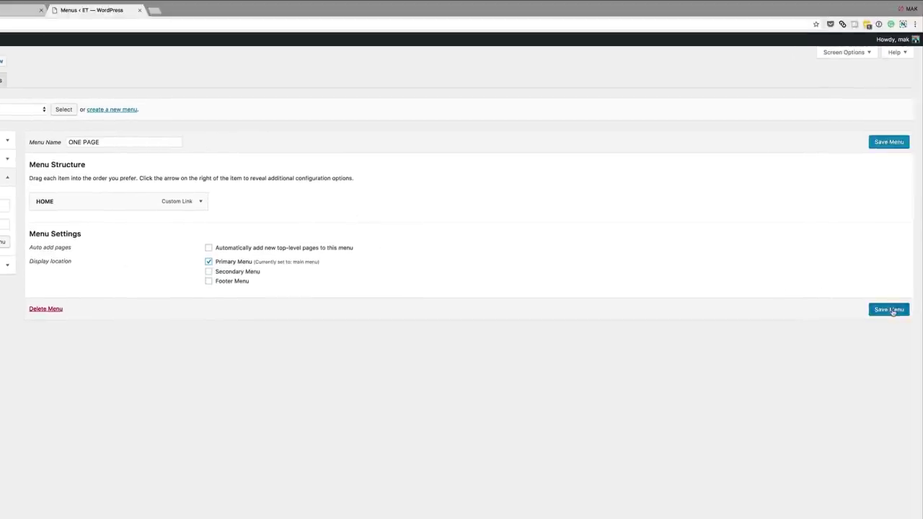
left_click(891, 310)
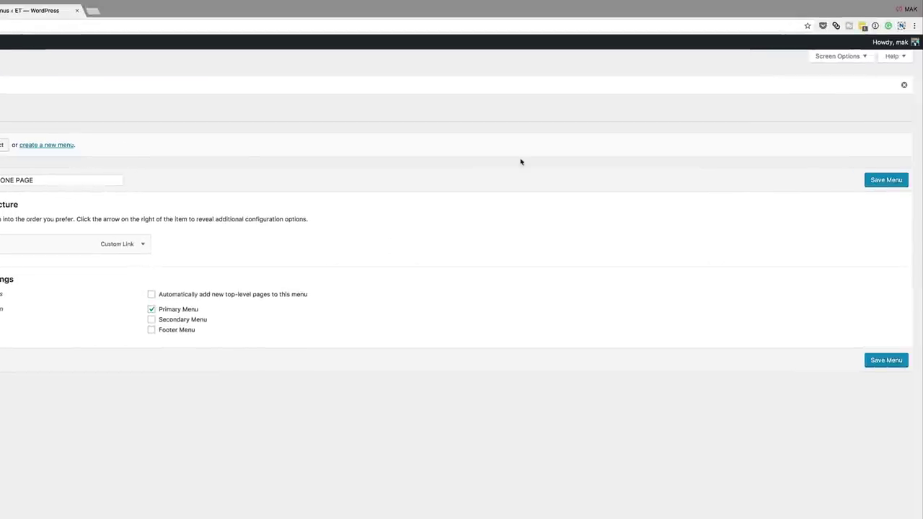
Make sure the screen options show CSS Classes for menu items, and set the HOME item's CSS class to ps2id
left_click(837, 56)
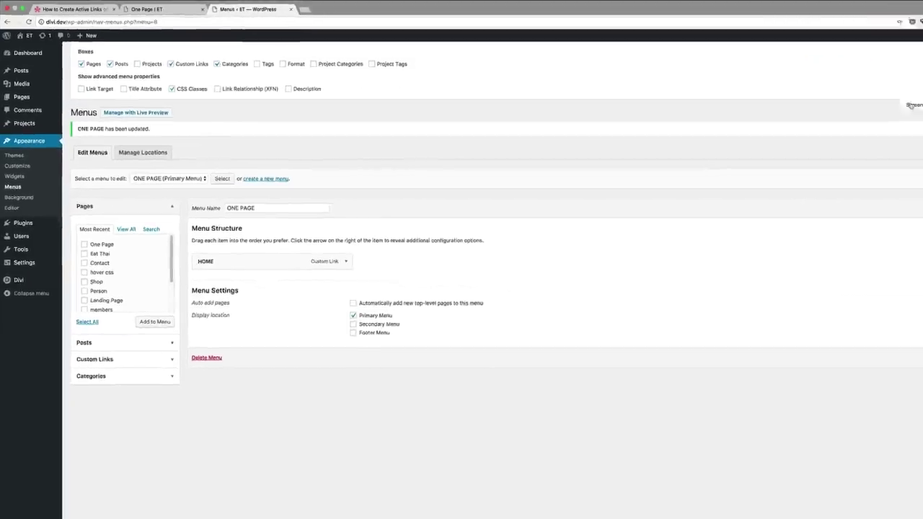
left_click(844, 95)
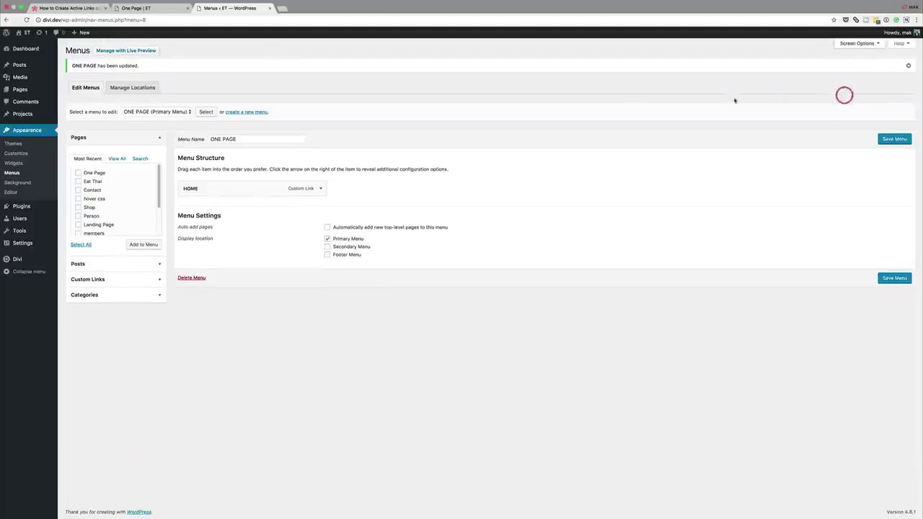
left_click(322, 189)
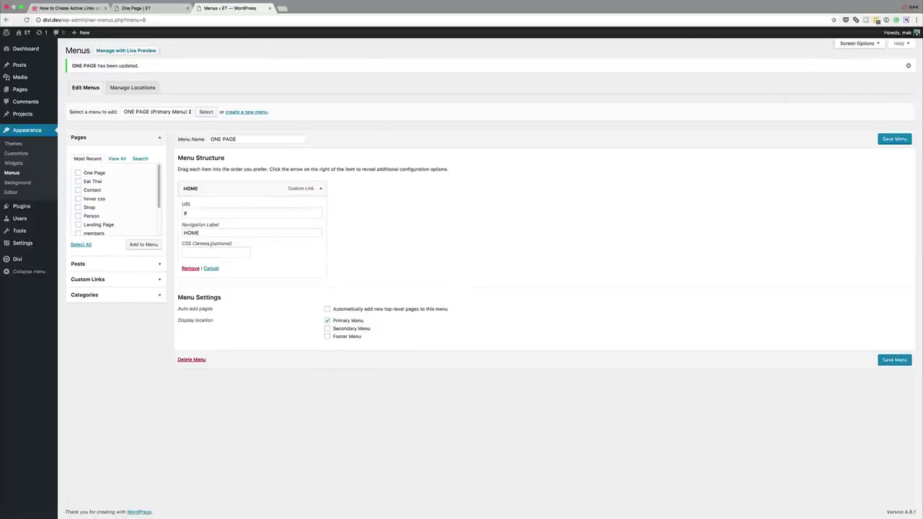
left_click(221, 249)
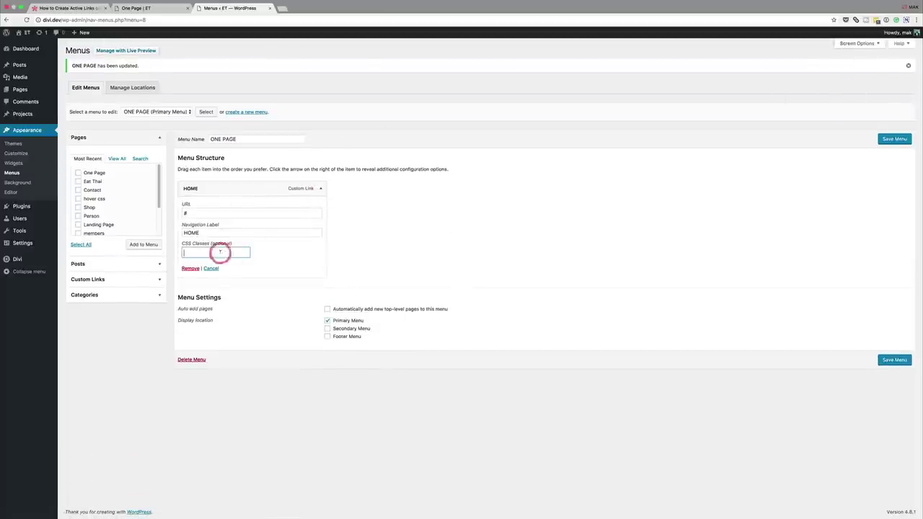
type("ps2id")
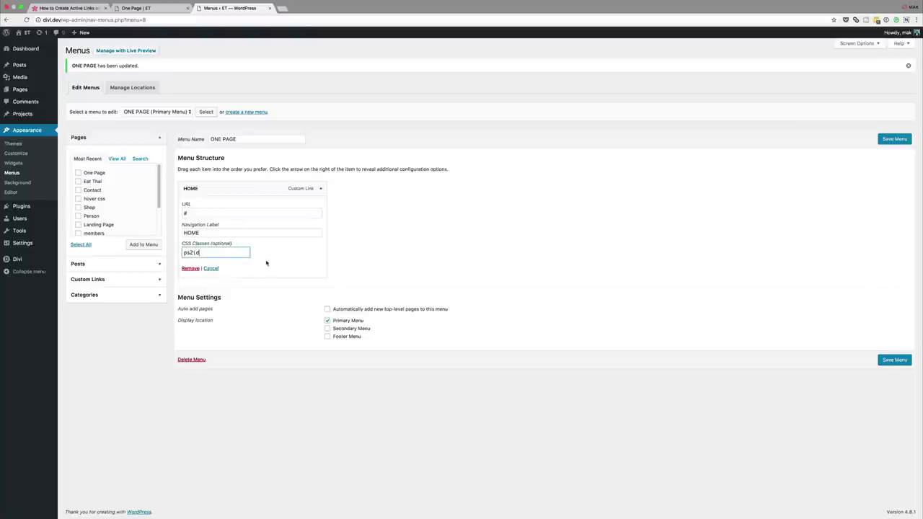
In the theme customizer's Primary Menu Bar settings, hide the logo image and set the logo max height to 83
left_click(211, 268)
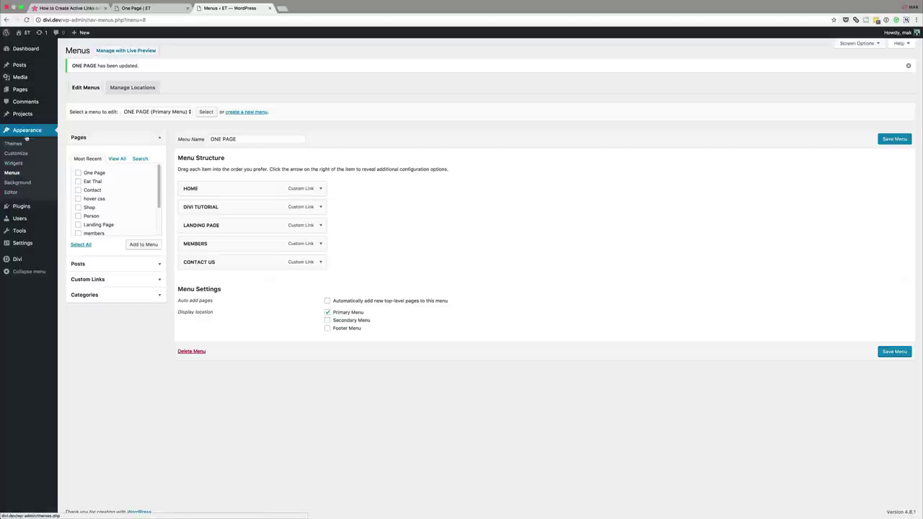
mouse_move(17, 261)
left_click(80, 270)
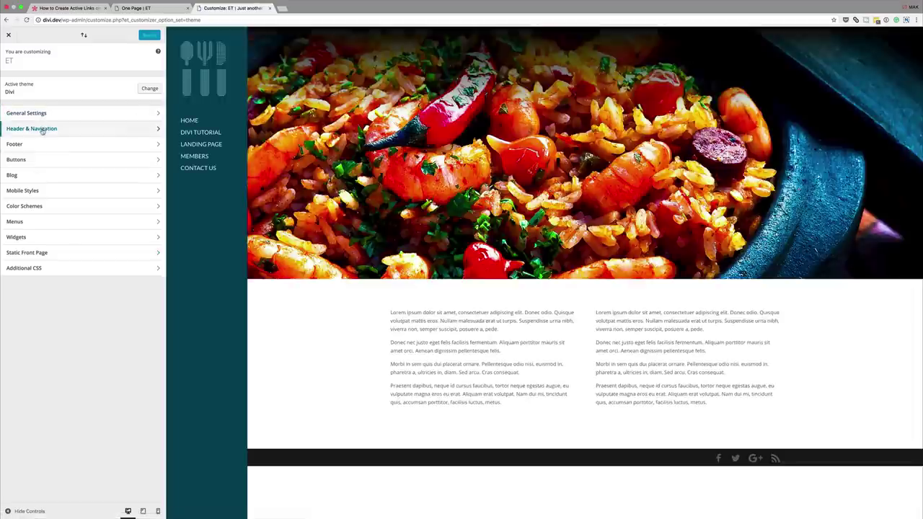
left_click(42, 130)
left_click(52, 97)
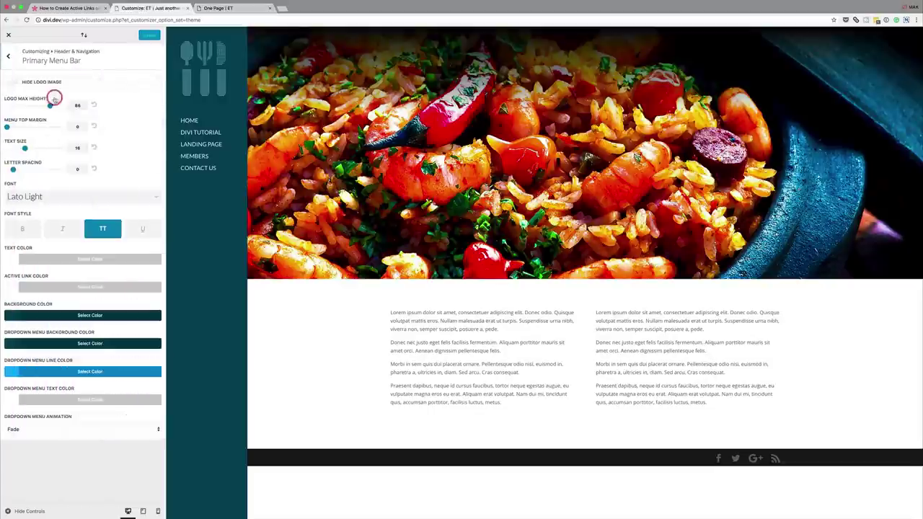
left_click(13, 83)
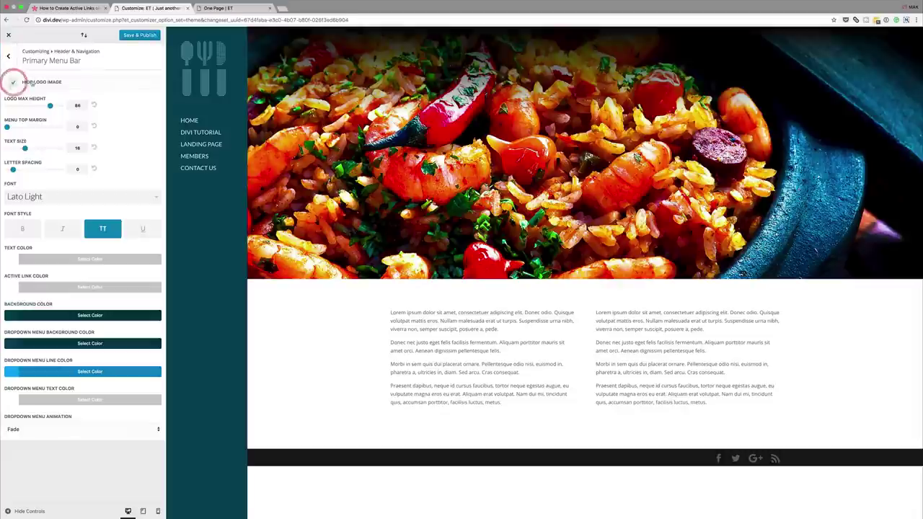
left_click(75, 106)
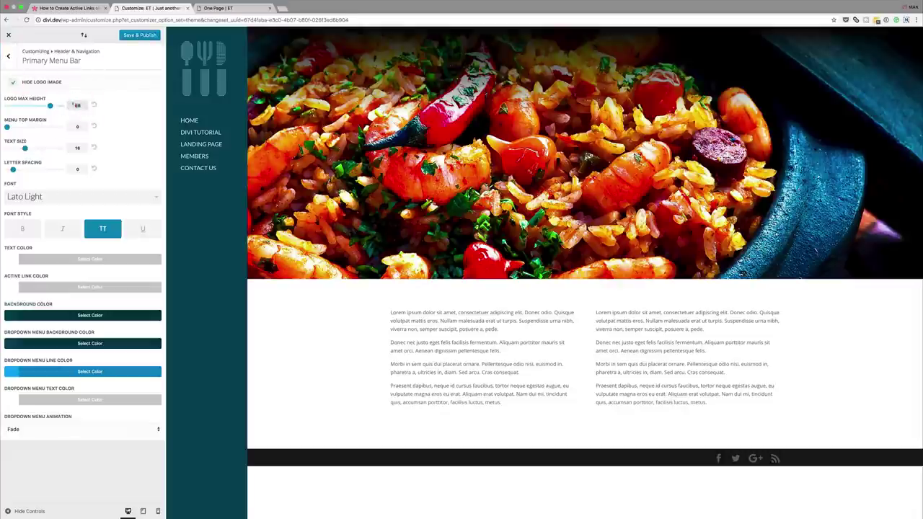
key("Down")
key("Down")
key("Down")
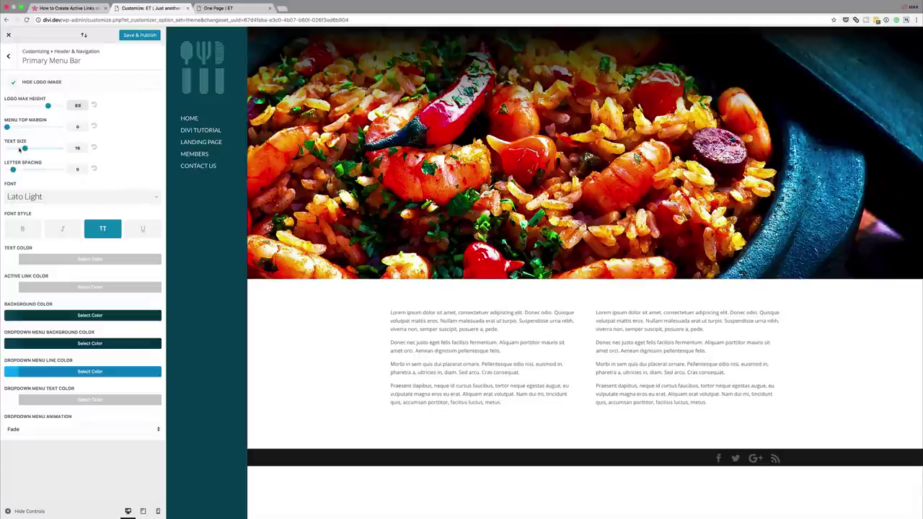
Set the primary menu's text size to 14 and its letter spacing to -1
left_click(76, 147)
key("Down")
key("Down")
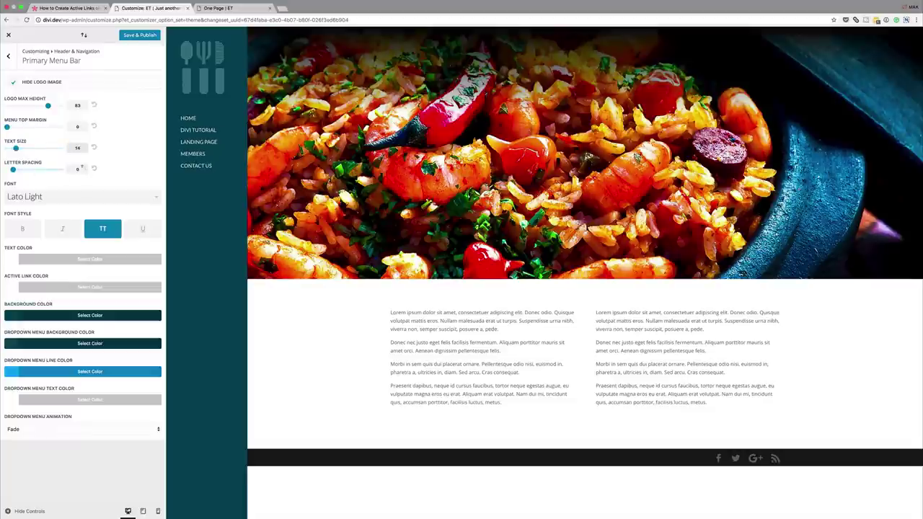
key("Down")
key("Down")
left_click(71, 168)
key("Down")
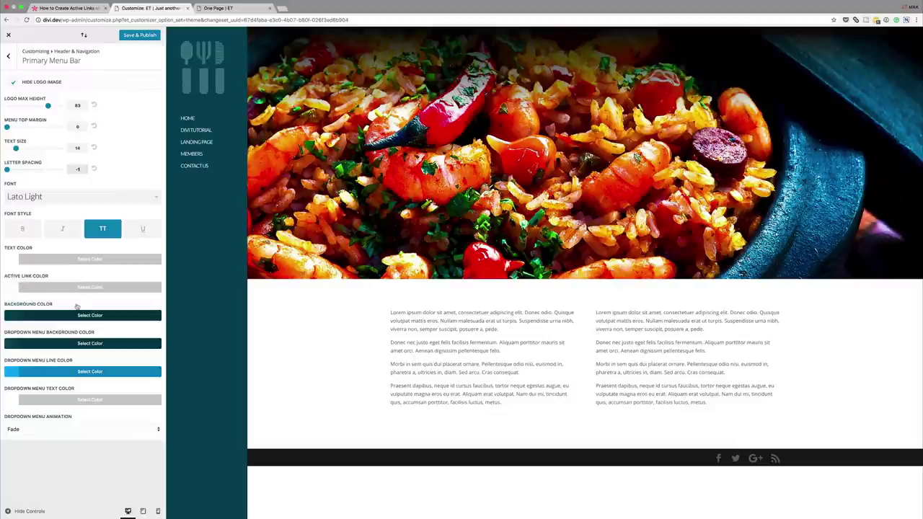
Make the primary menu bar's background color transparent with rgba(255,255,255,0)
left_click(12, 316)
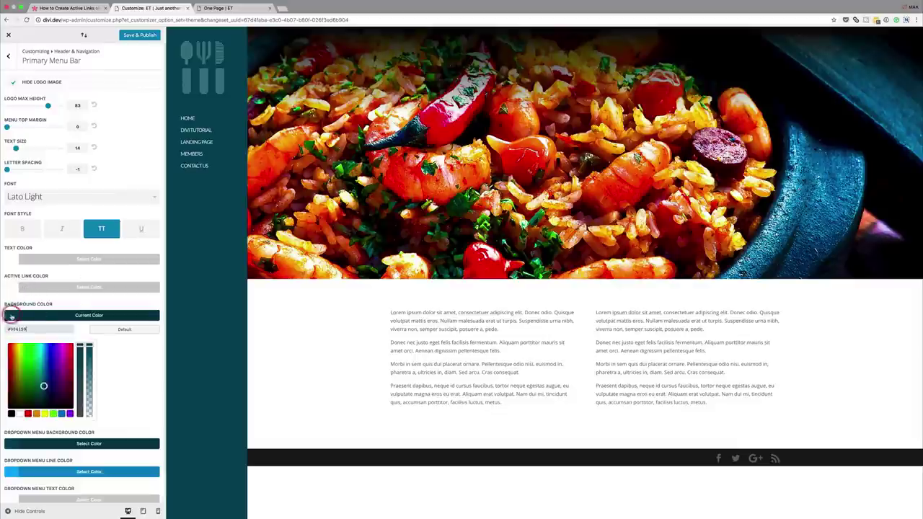
left_click_drag(94, 361, 90, 351)
left_click_drag(22, 326, 55, 358)
type("255,255,255,0)")
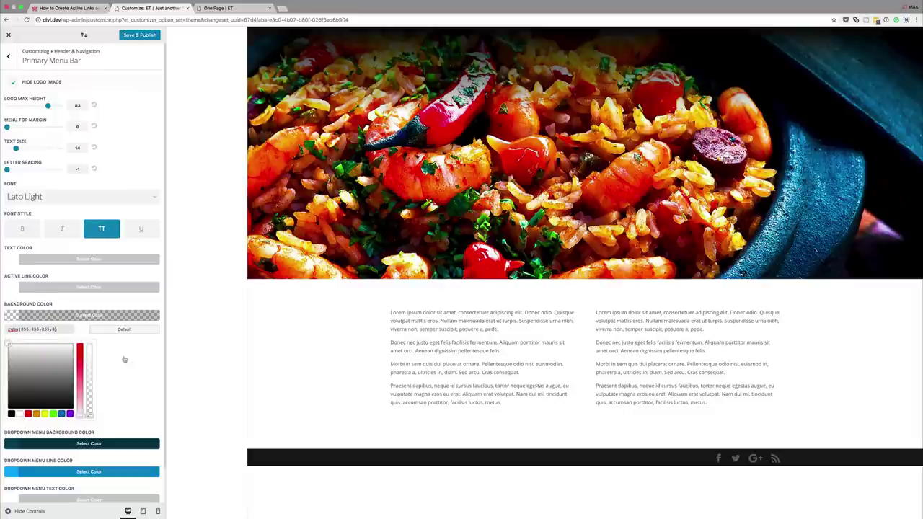
Set the dropdown menu background color to rgba(255,255,255,0) and publish the customizer changes
scroll(119, 359, "down", 1)
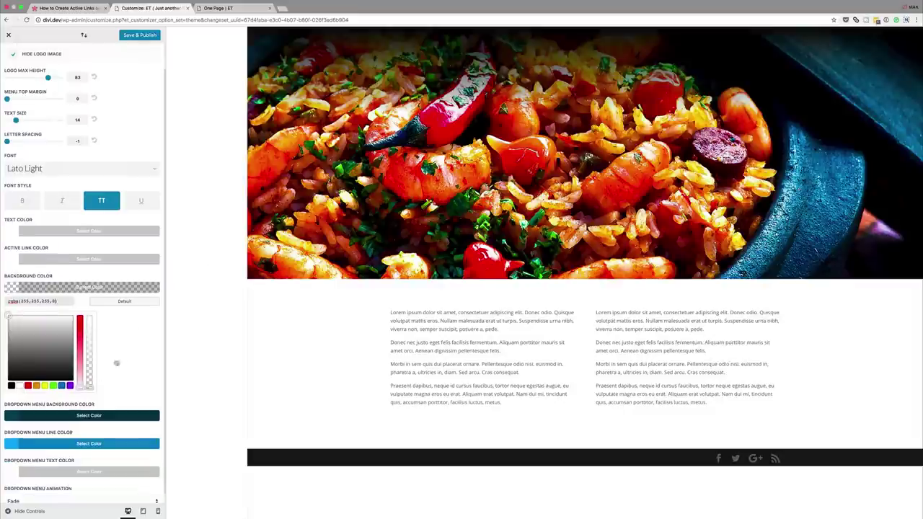
left_click(13, 416)
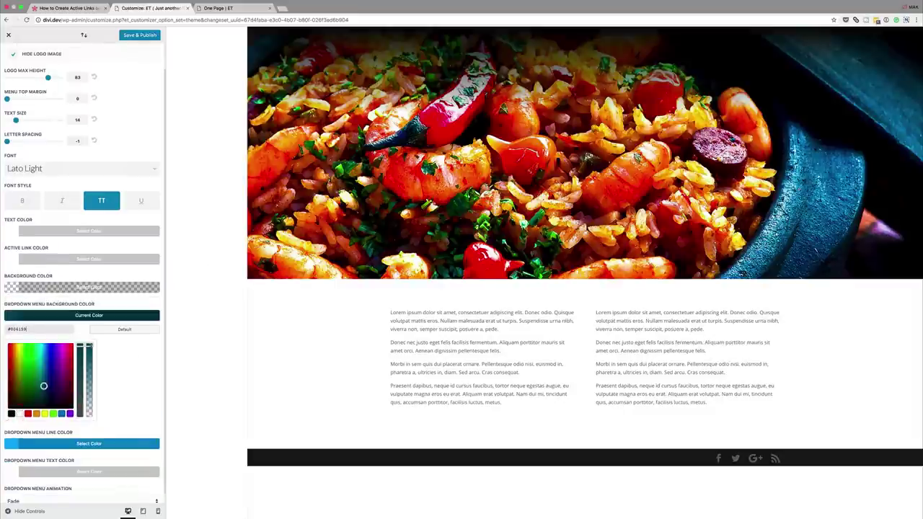
left_click_drag(89, 345, 88, 352)
left_click_drag(20, 329, 36, 329)
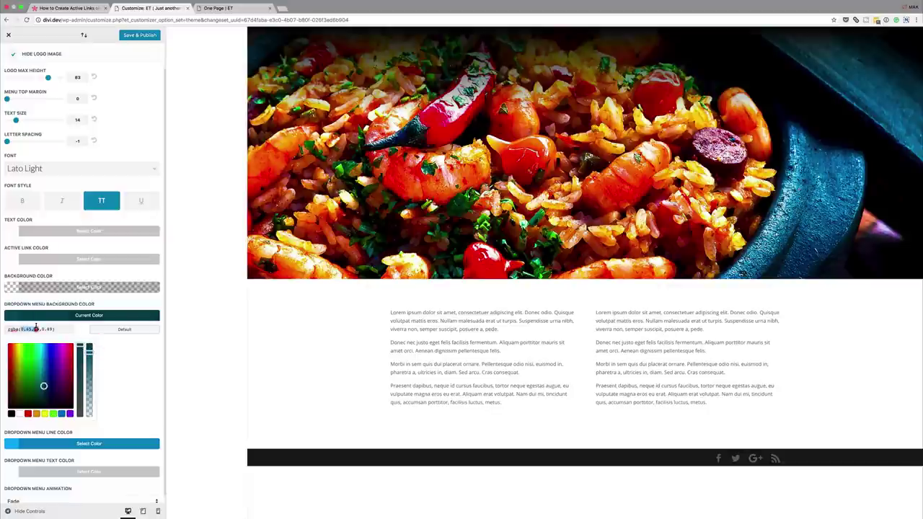
type("255,255,255,0")
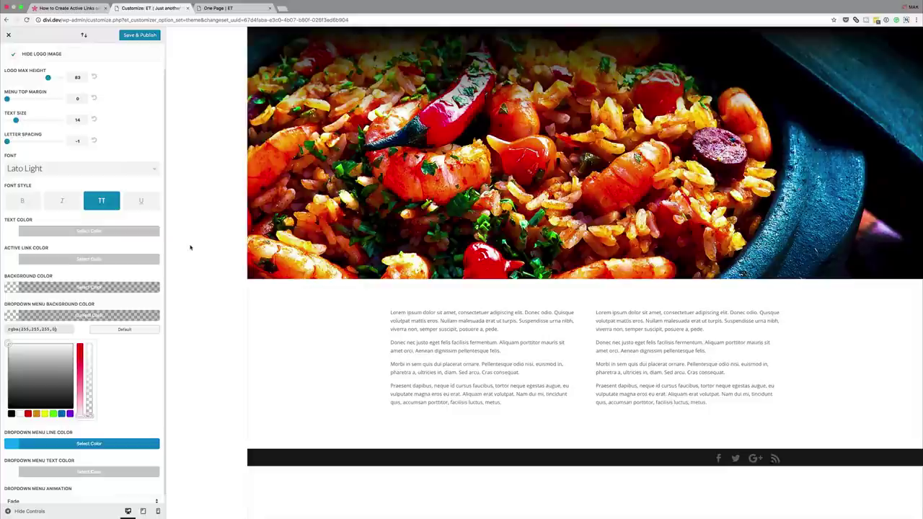
left_click(141, 35)
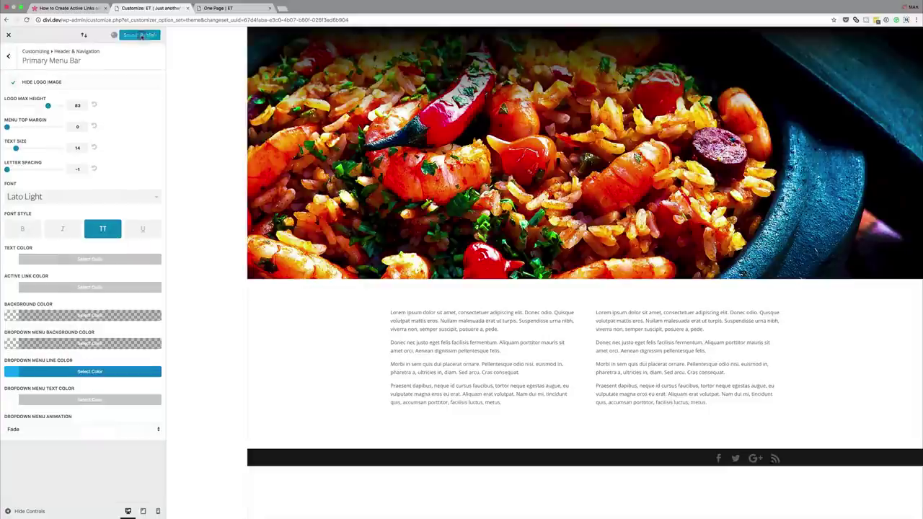
In Additional CSS, style #top-menu .current-menu-item a.mPS2id-highlight with a black background, 1px solid #ffffff top and bottom borders and 15px top padding
left_click(10, 56)
left_click(9, 57)
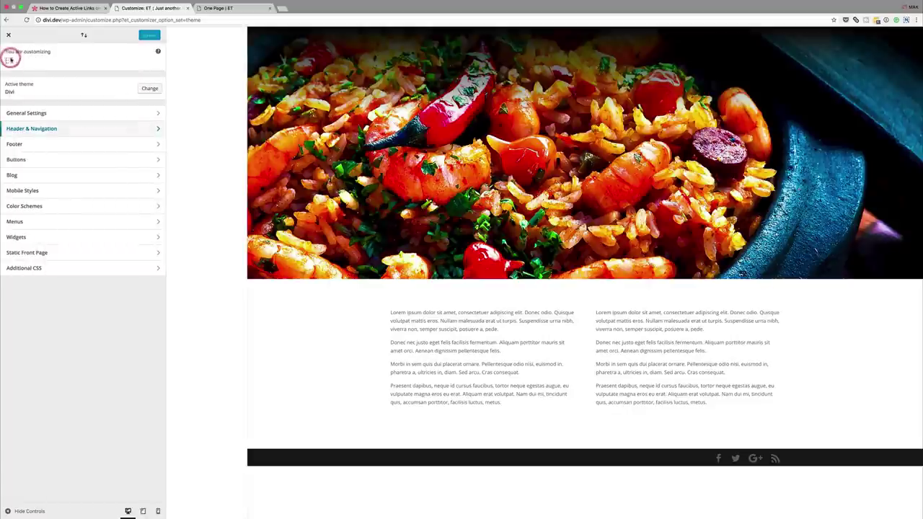
left_click(40, 269)
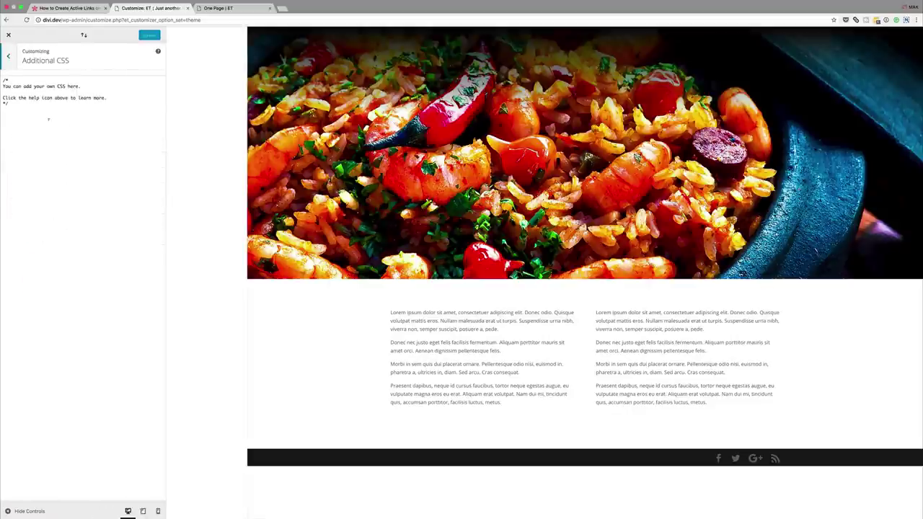
left_click(79, 156)
key("Return")
key("Return")
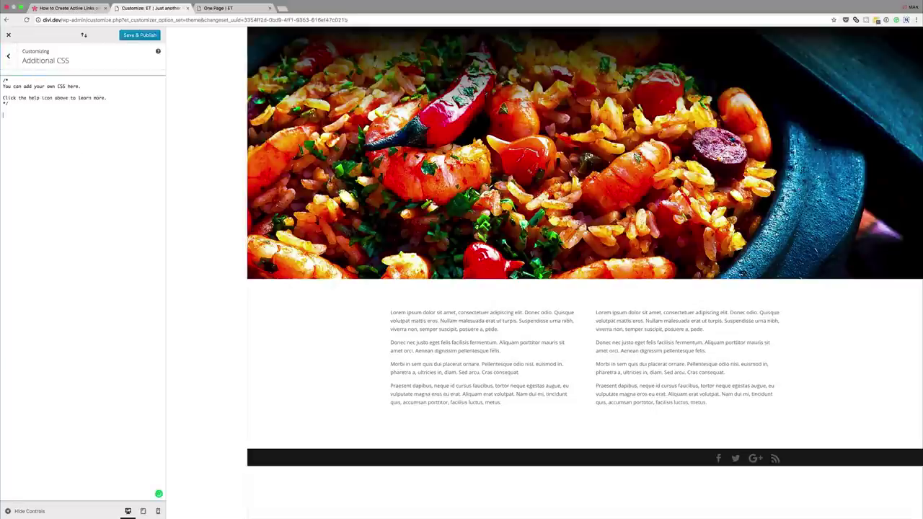
type("#top-menu .current-menu-item a.mPS2ld-highlight{ background: block; border-top: 1px solid #FFFFFF; border-bottom: 1px solid #FFFFFF; padding-top: 15px; }")
key("super+s")
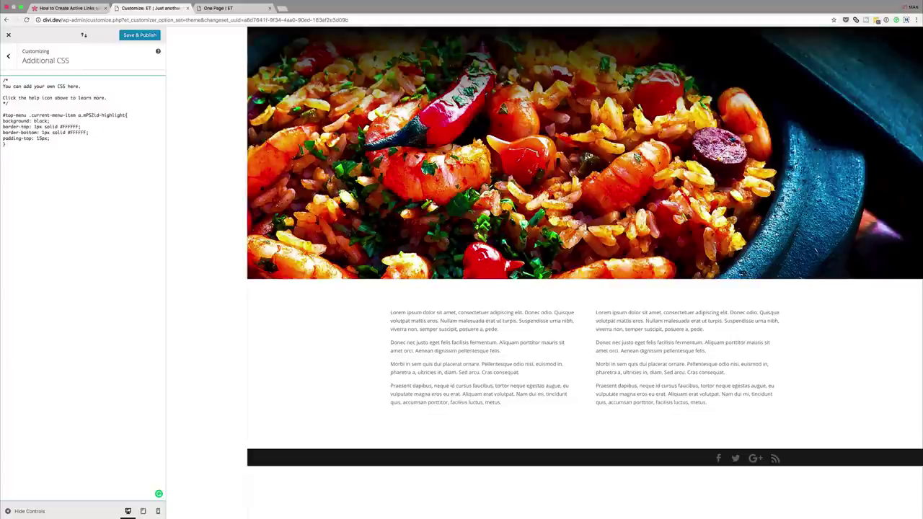
Add and publish a min-width: 981px media query with zero vertical-nav left margin, 3% container left margin and no main-header box shadow
type("@media (min-width: 981px) { .et_vertical_nav #et-main-area, .et_vertical_nav #top-header { margin-left: 0px !important; } .container { margin-left: 3% !important; } .et_vertical_nav #page-container #main-header { box-shadow: none !important; } }")
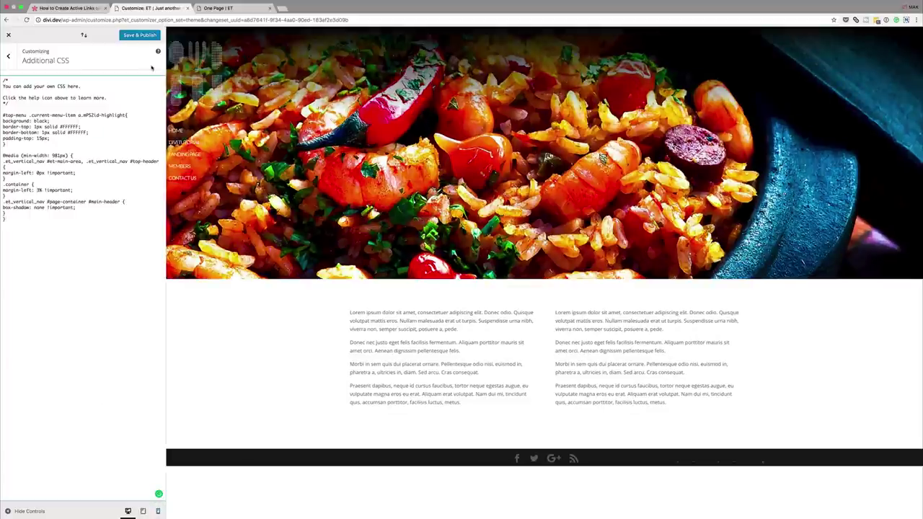
left_click(140, 35)
Look over the One Page sections in the visual builder and save the page
key("ctrl+Tab")
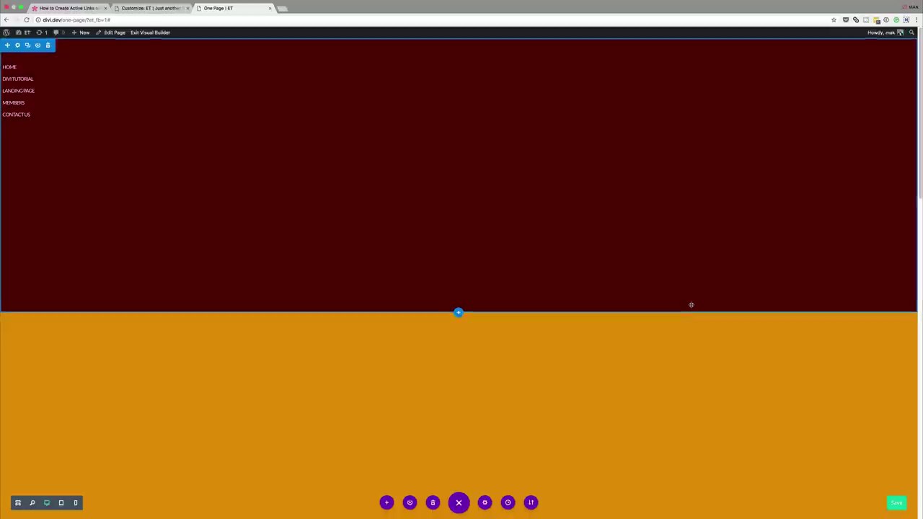
scroll(691, 304, "down", 5)
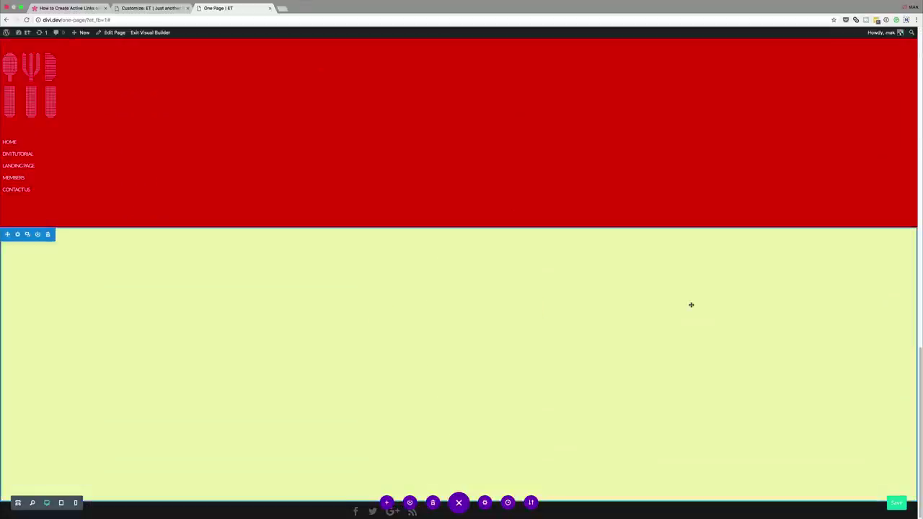
scroll(691, 304, "up", 5)
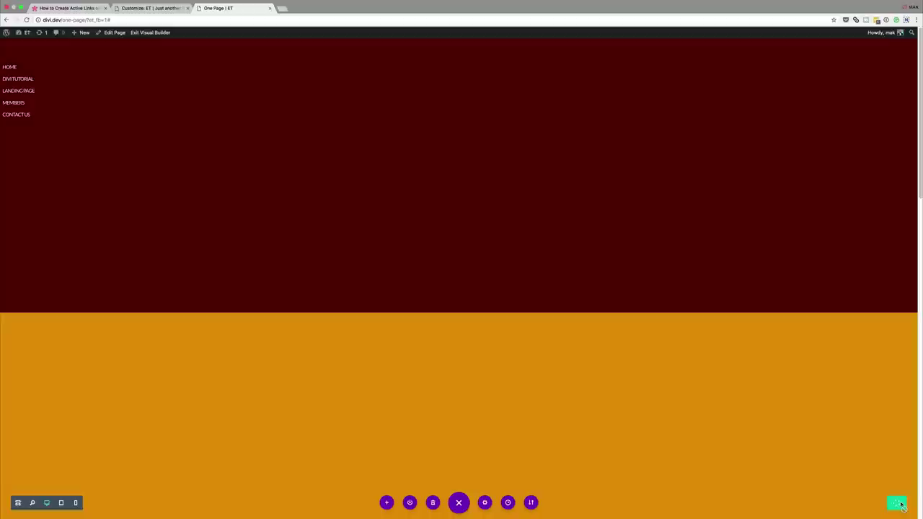
Review the ONE PAGE menu items, checking the URL anchors and CSS classes of HOME, DIVI TUTORIAL and the following items
left_click(152, 8)
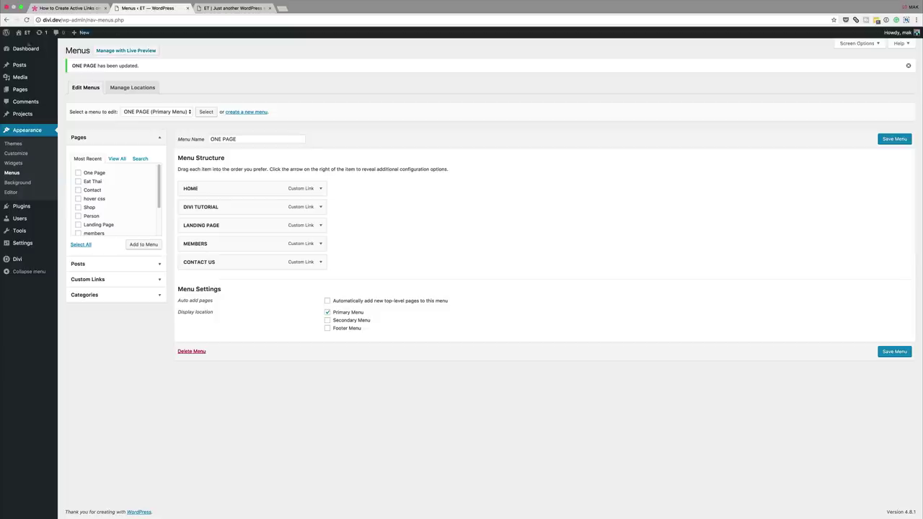
left_click(320, 188)
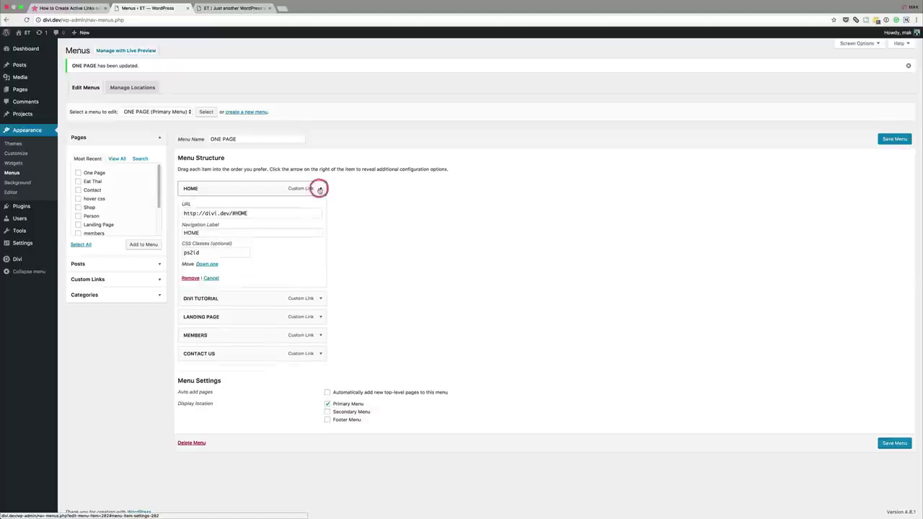
left_click_drag(183, 214, 265, 215)
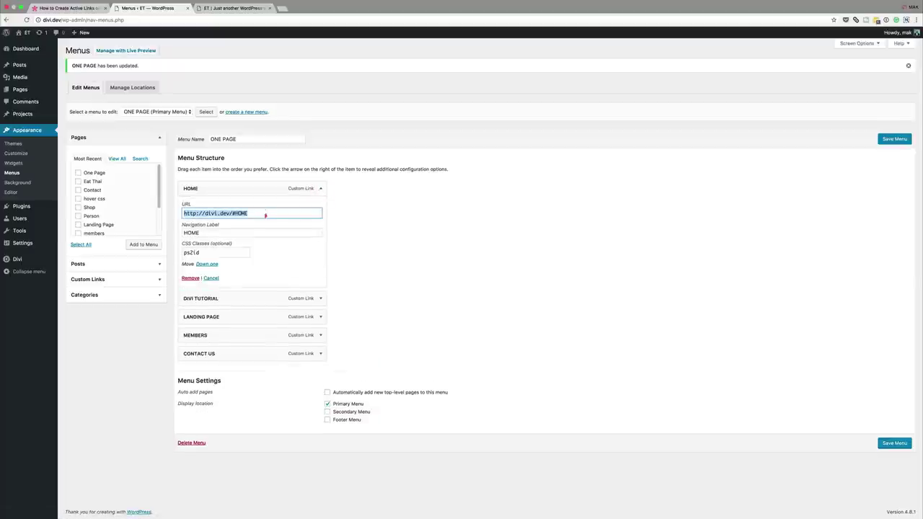
left_click(232, 211)
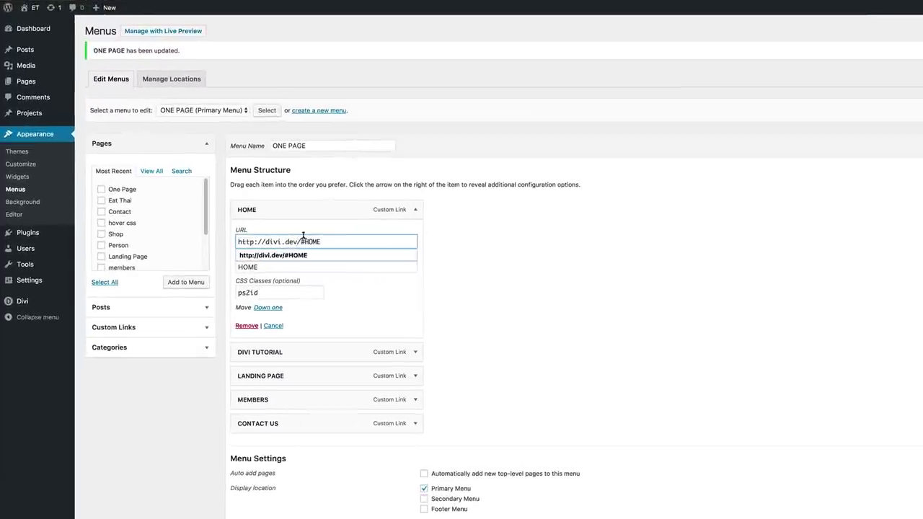
left_click_drag(300, 241, 325, 240)
left_click(447, 296)
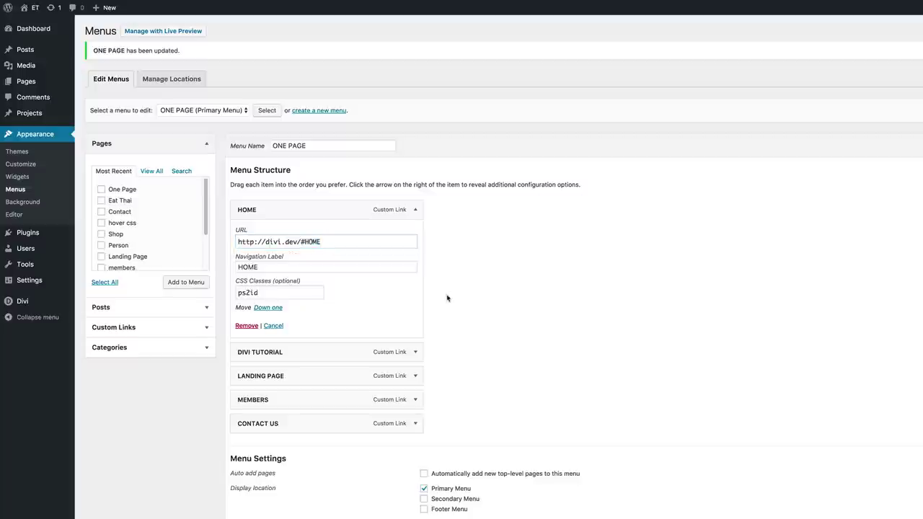
left_click_drag(263, 292, 235, 293)
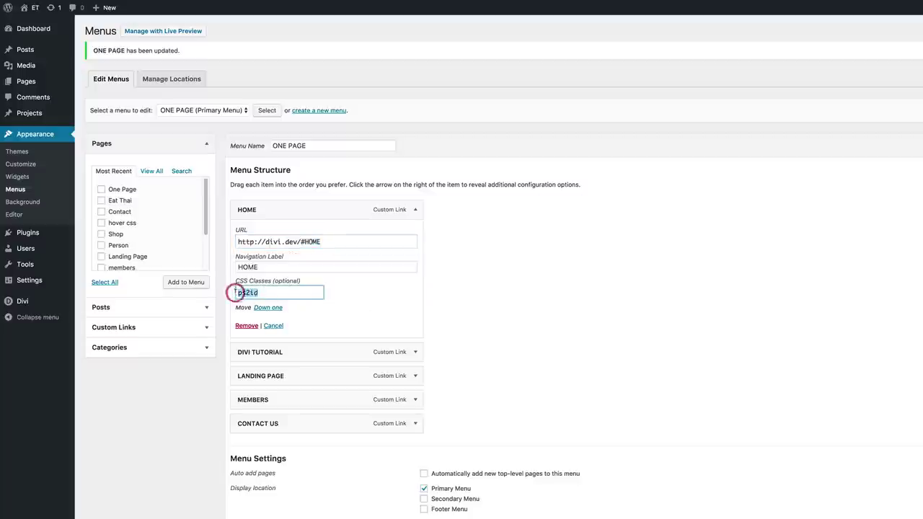
left_click(416, 352)
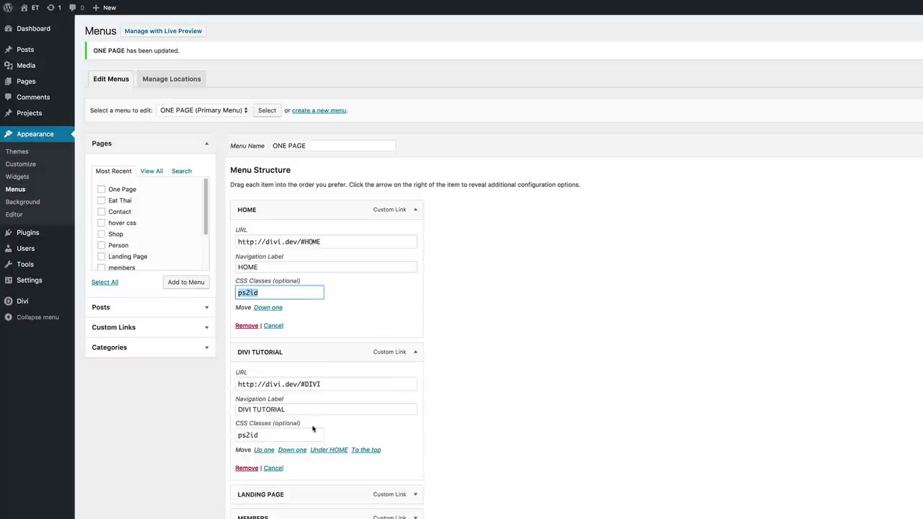
scroll(375, 427, "down", 2)
left_click(415, 422)
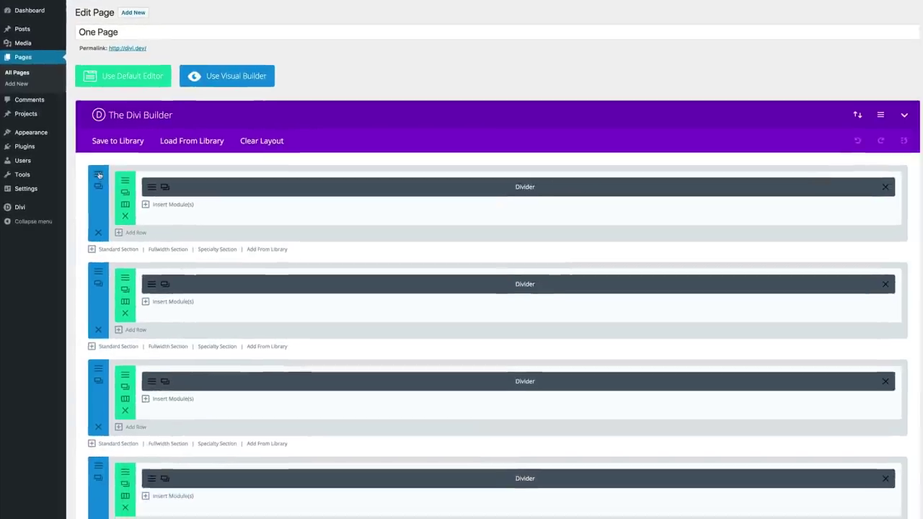
Check the CSS ID and CSS class in the first section's advanced settings on the One Page edit screen
left_click(98, 175)
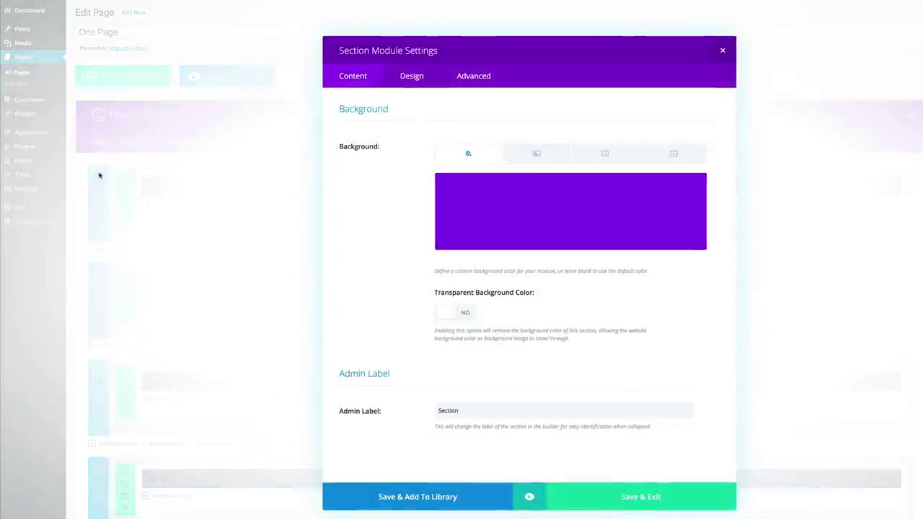
left_click(484, 76)
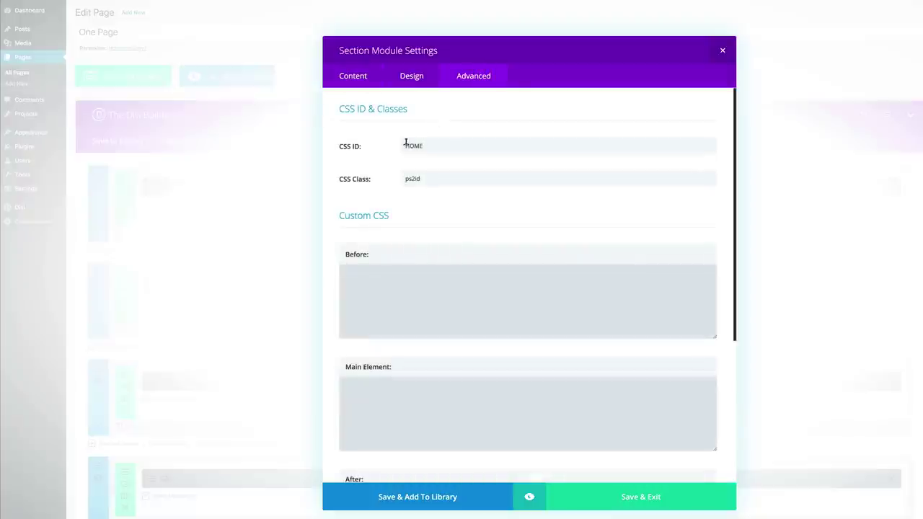
left_click_drag(405, 144, 434, 146)
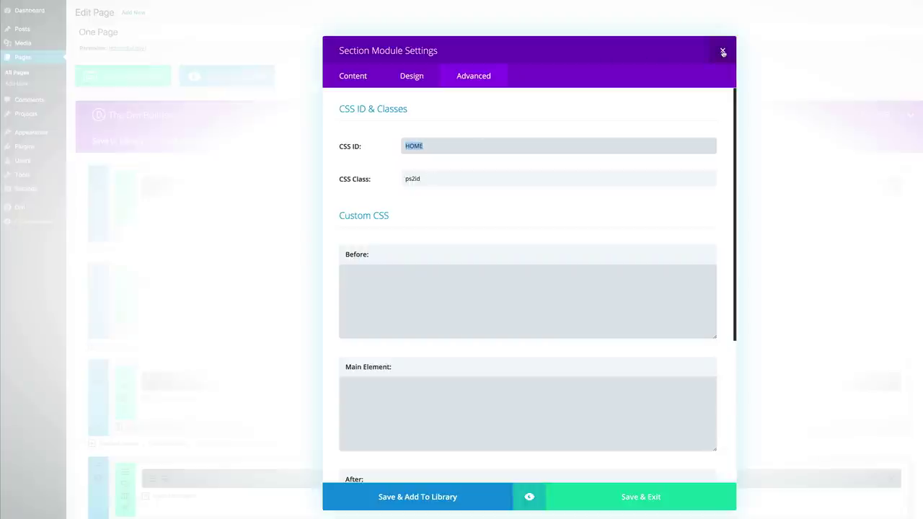
left_click(723, 52)
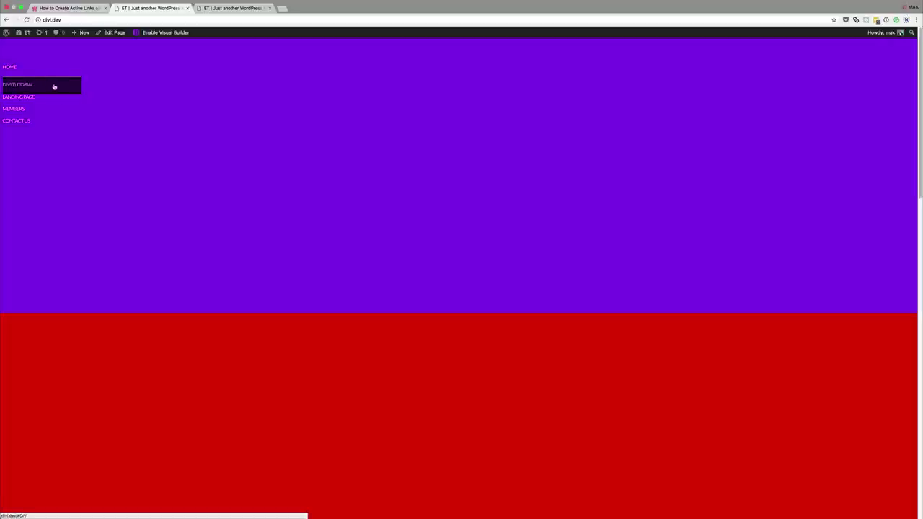
Test the active menu links on the live page by jumping between sections and scrolling through the page
left_click(54, 87)
left_click_drag(920, 86, 921, 408)
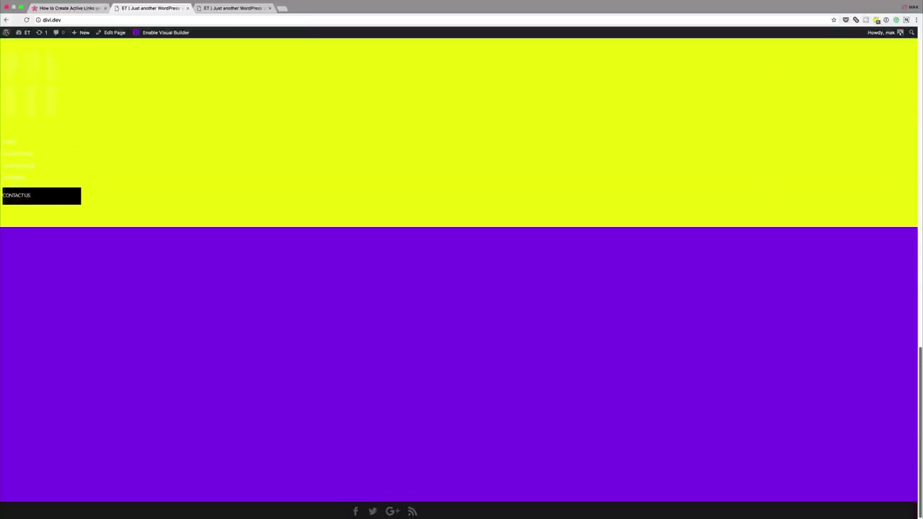
left_click(15, 143)
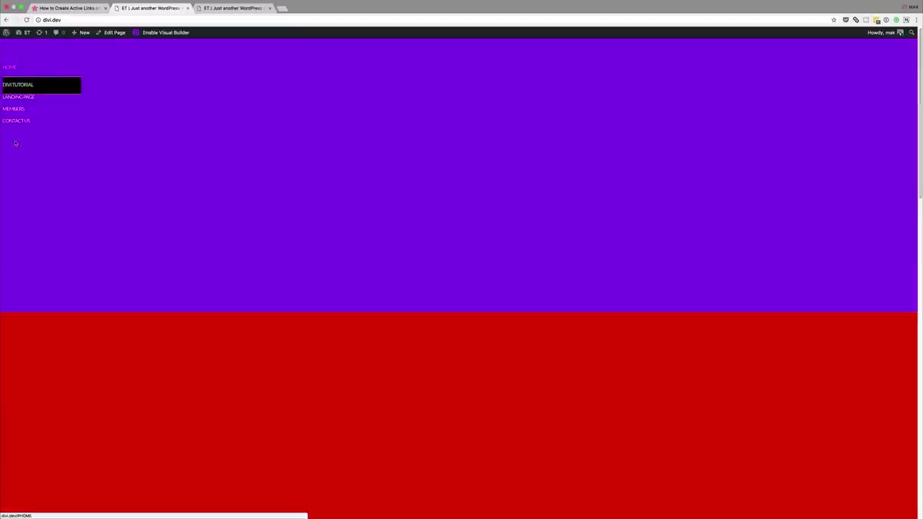
left_click(22, 96)
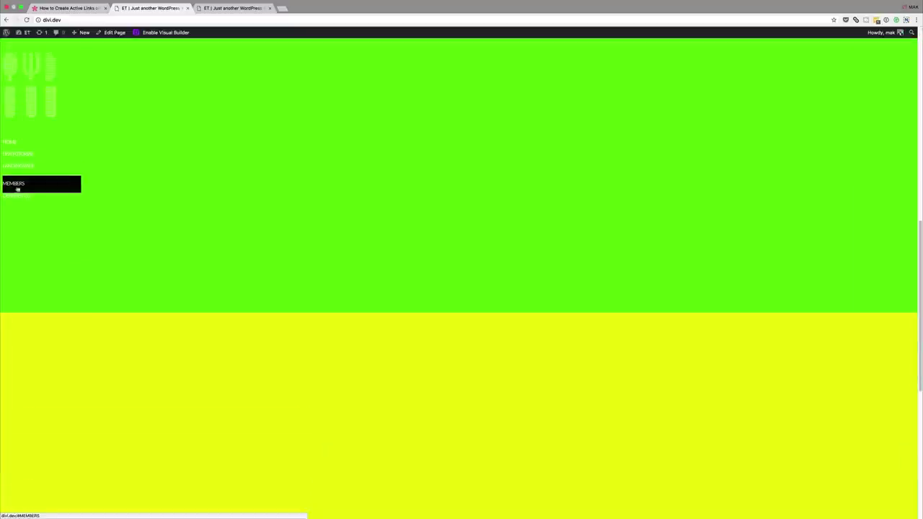
left_click(18, 197)
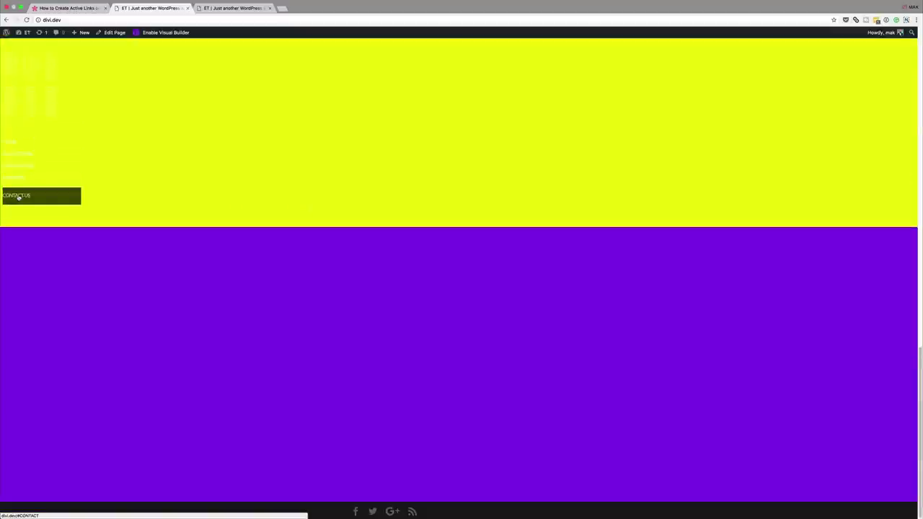
left_click(25, 154)
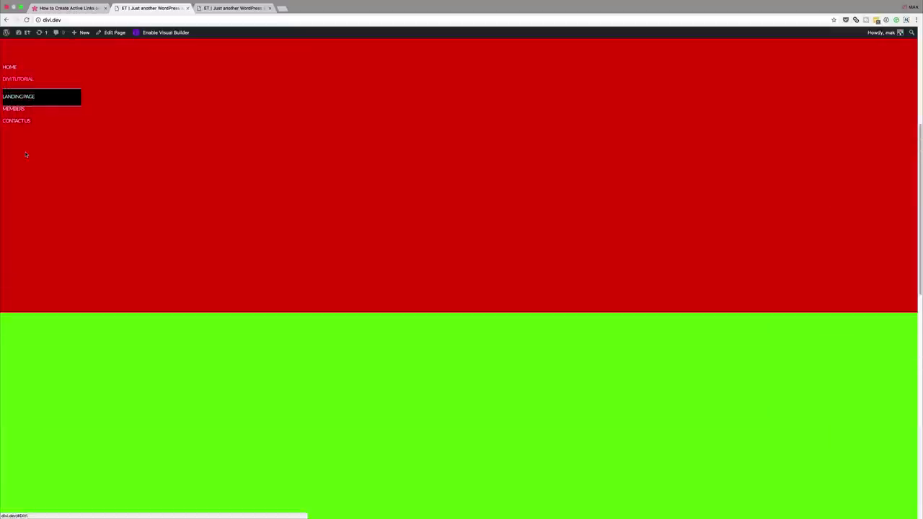